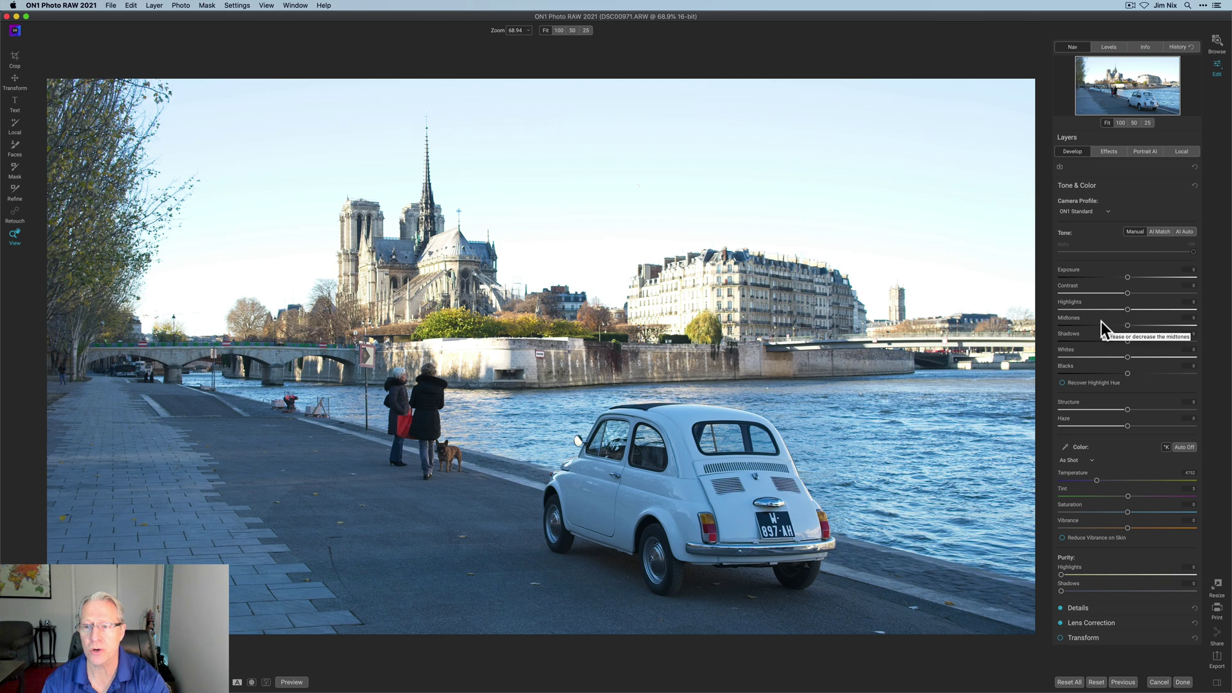
# Step: Raise contrast and shadows, lower highlights, and compare the edit against the original
pyautogui.moveTo(1128, 293); pyautogui.dragTo(1129, 293)
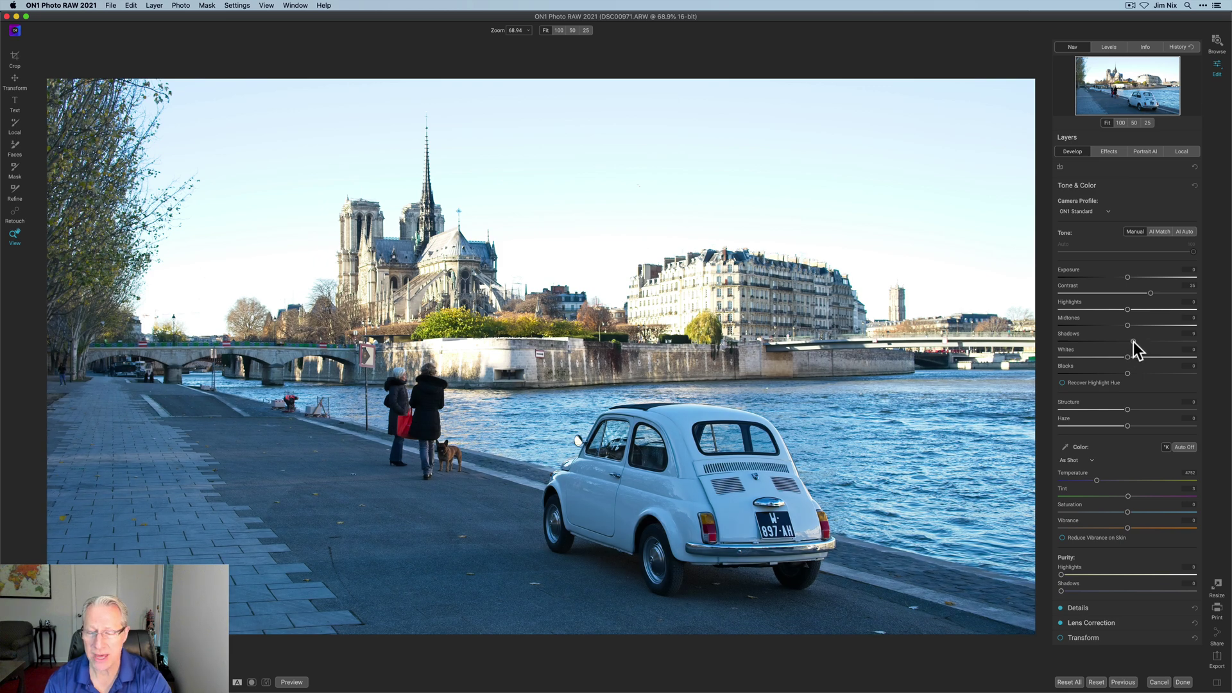
pyautogui.moveTo(1137, 341); pyautogui.dragTo(1050, 308)
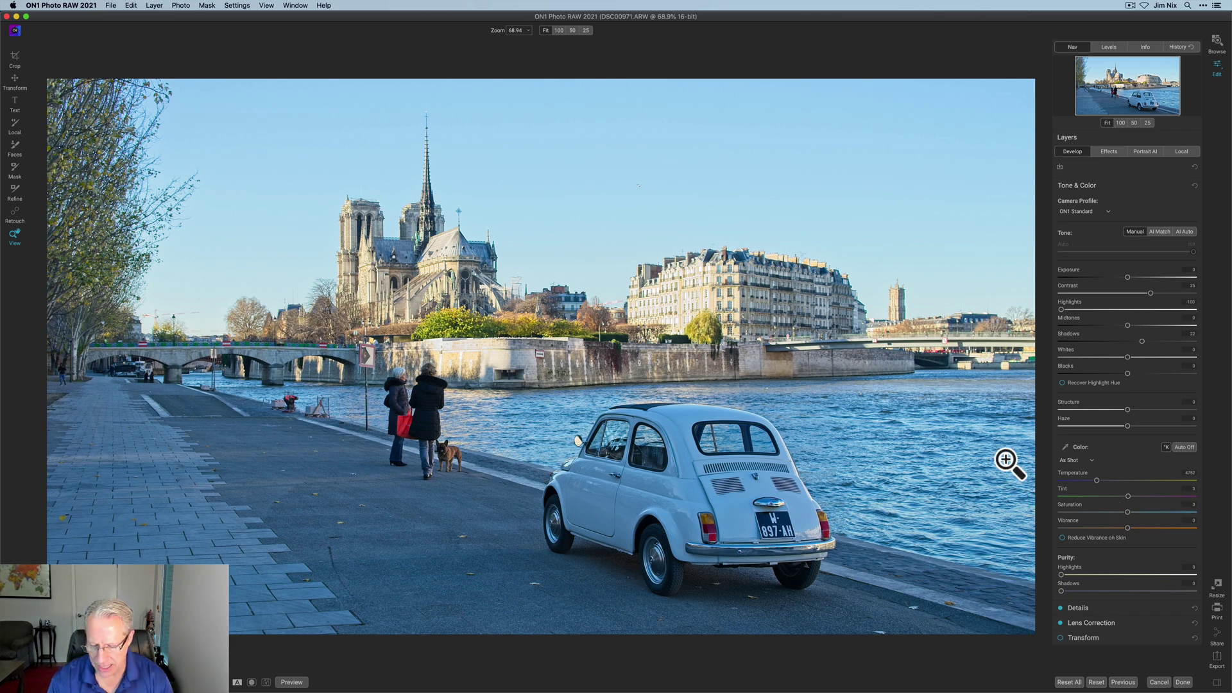
pyautogui.press('\\')
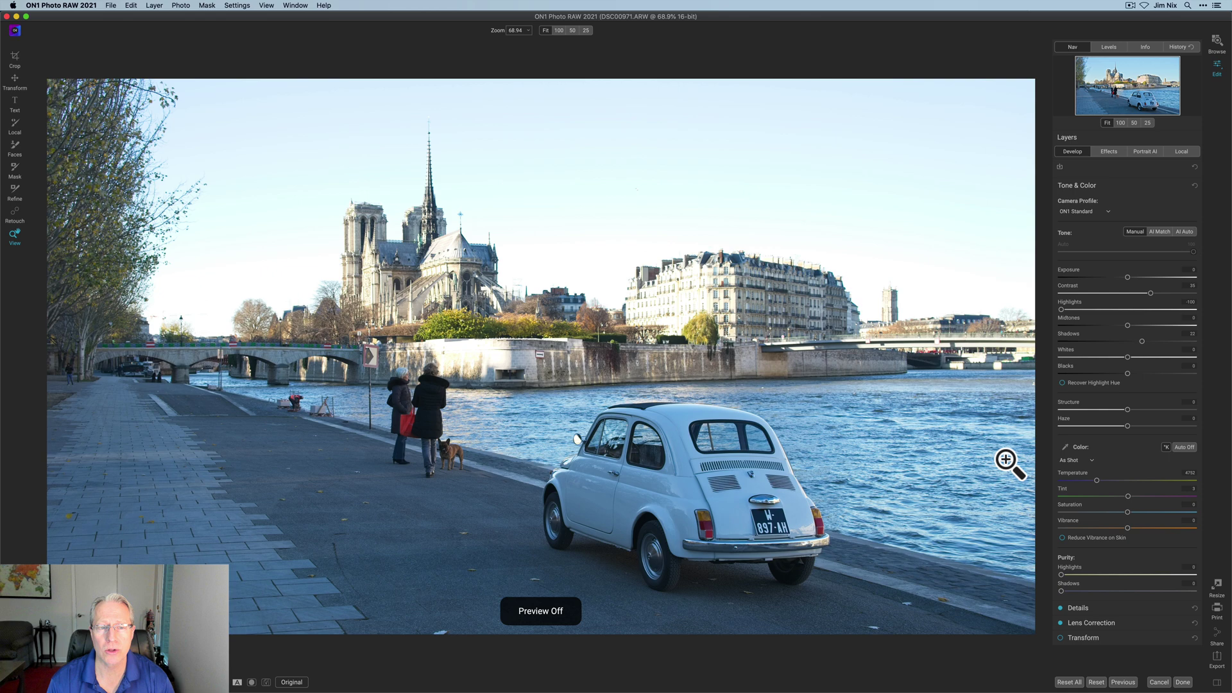
pyautogui.press('\\')
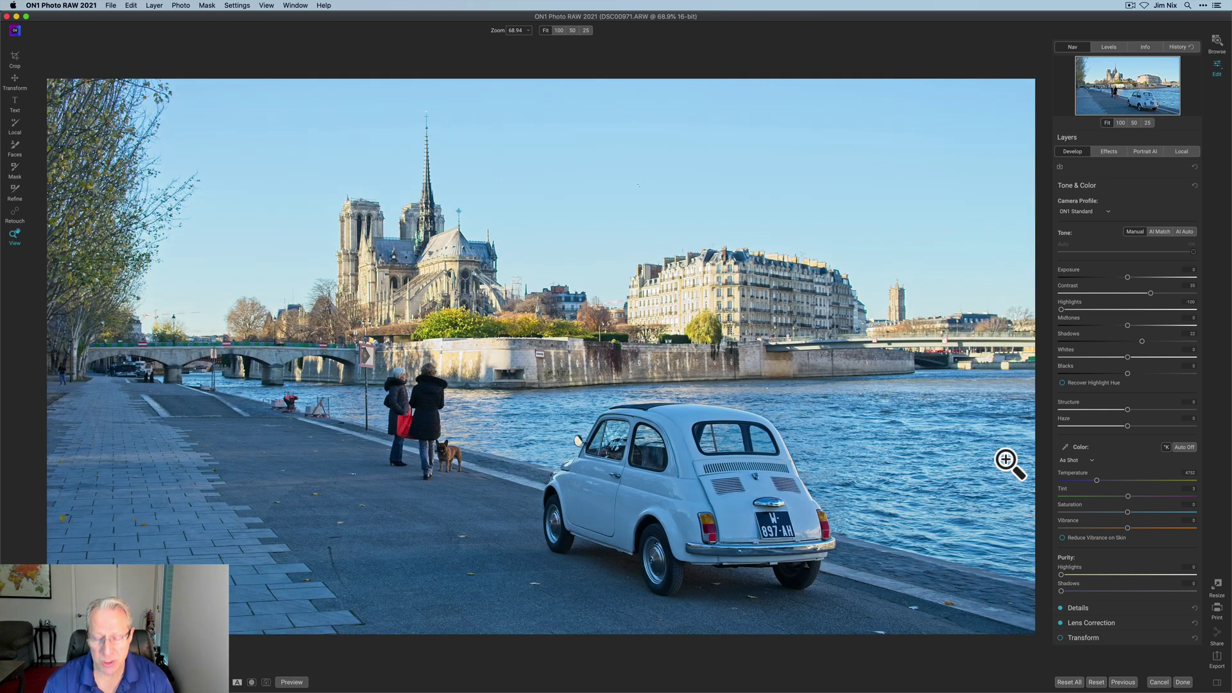
pyautogui.press('\\')
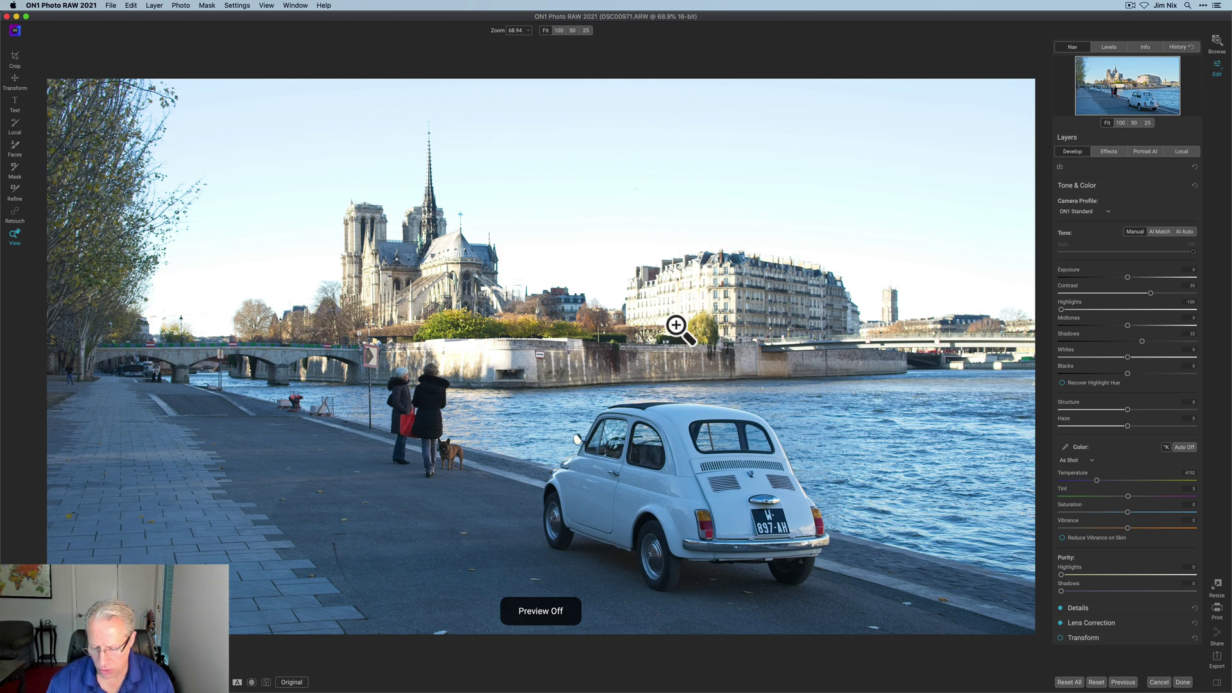
pyautogui.press('\\')
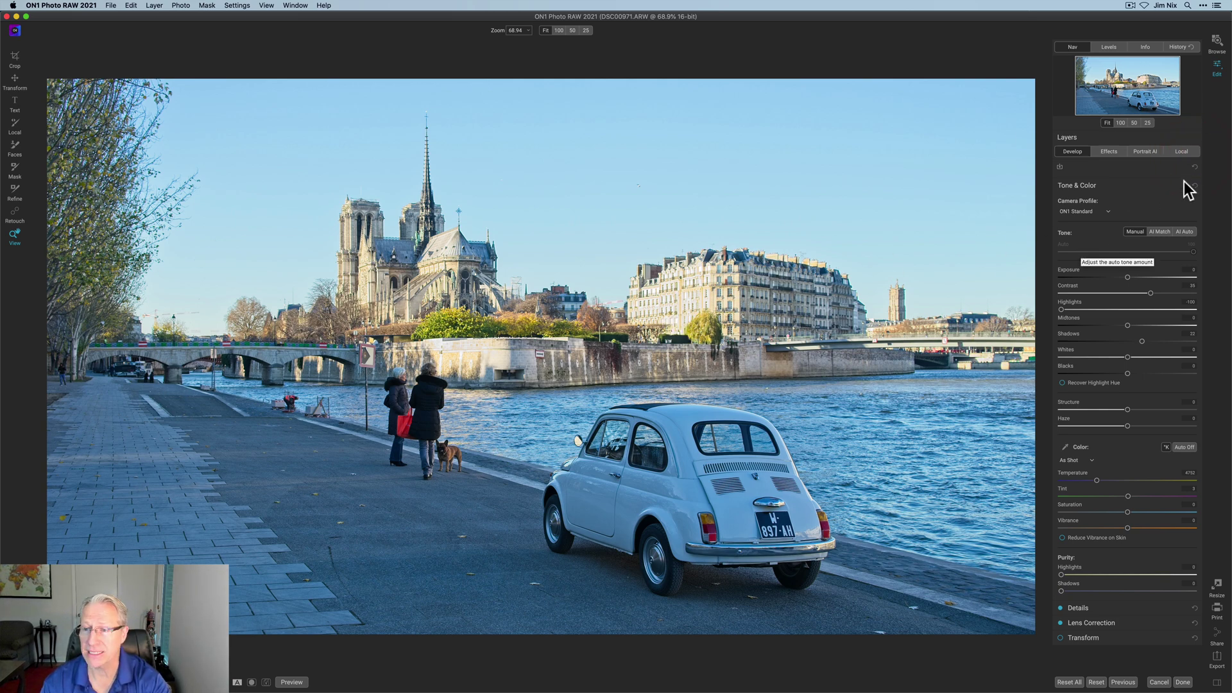
# Step: Add a local adjustment with a Linear Top gradient mask, moved toward the horizon and feathered wider
pyautogui.click(1186, 152)
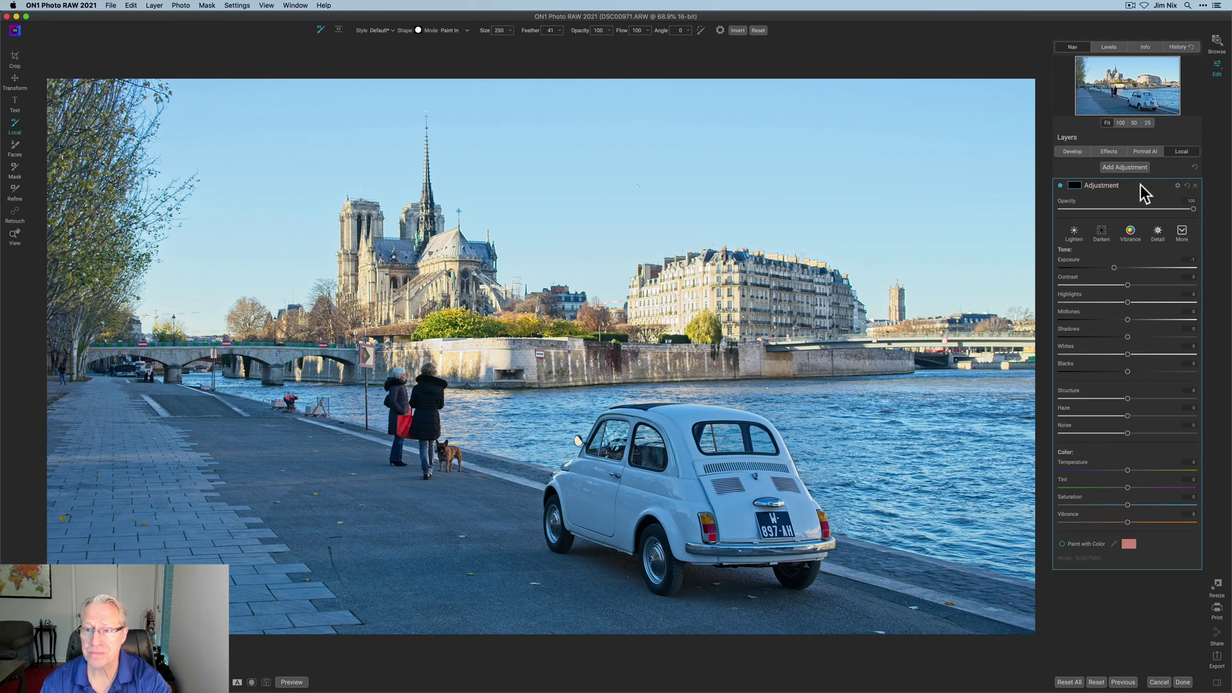
pyautogui.click(1074, 186)
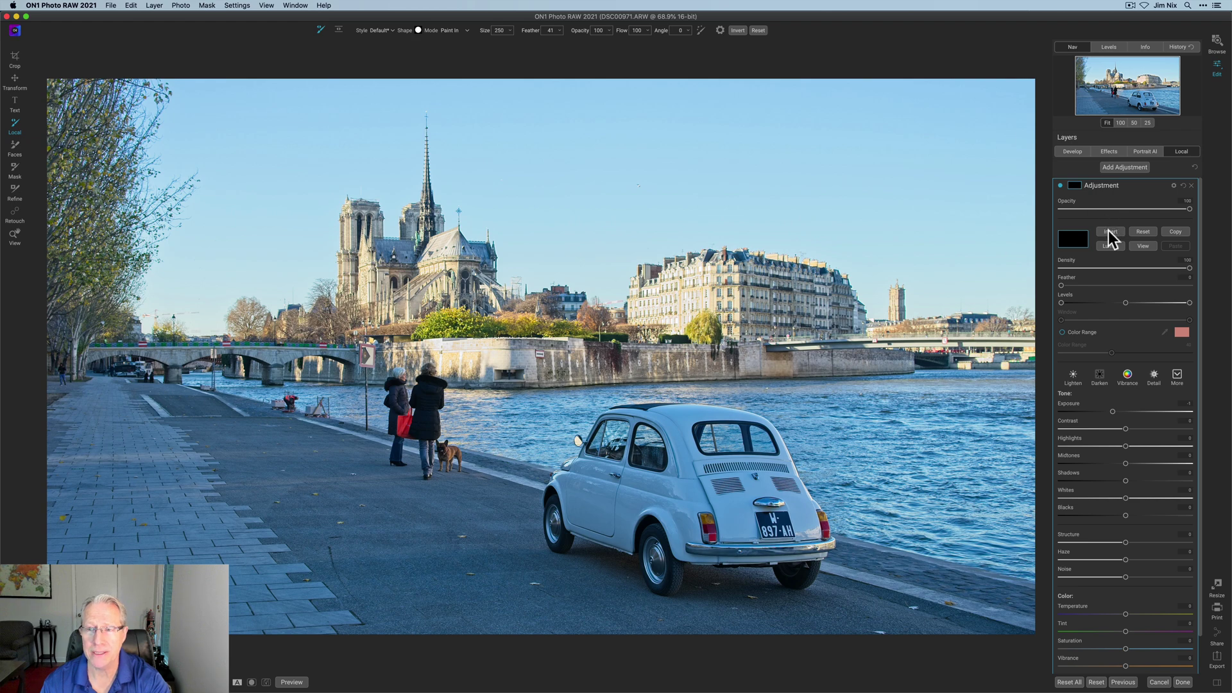
pyautogui.click(338, 30)
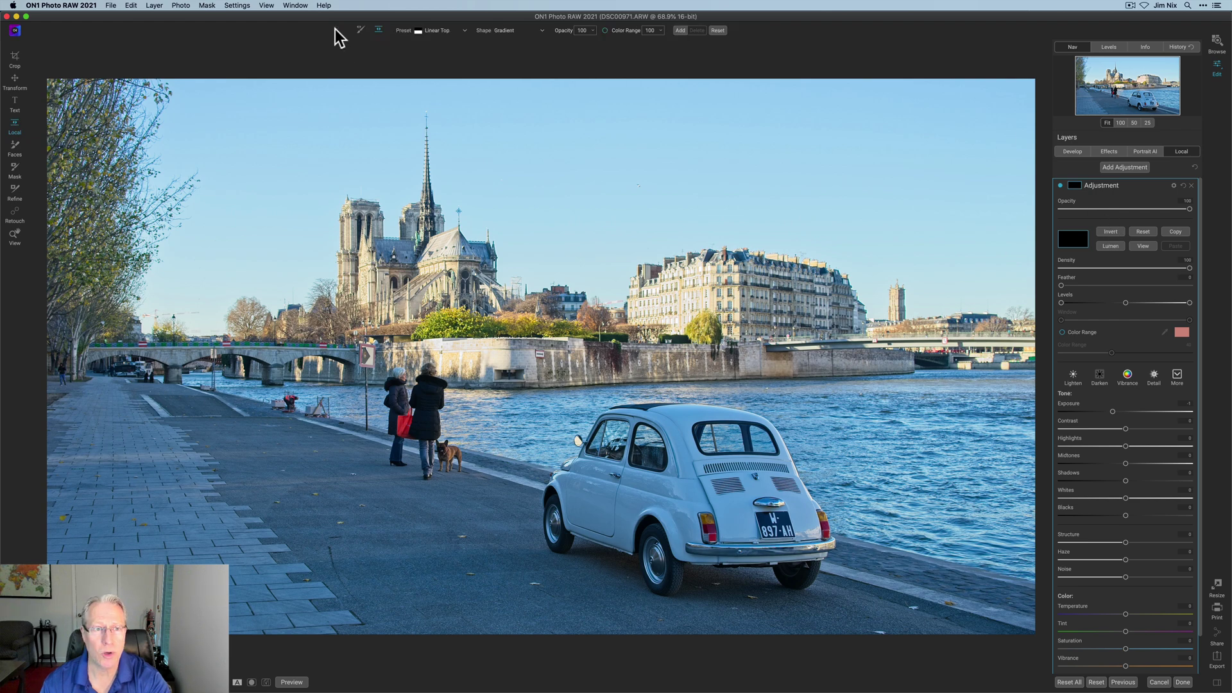
pyautogui.click(430, 33)
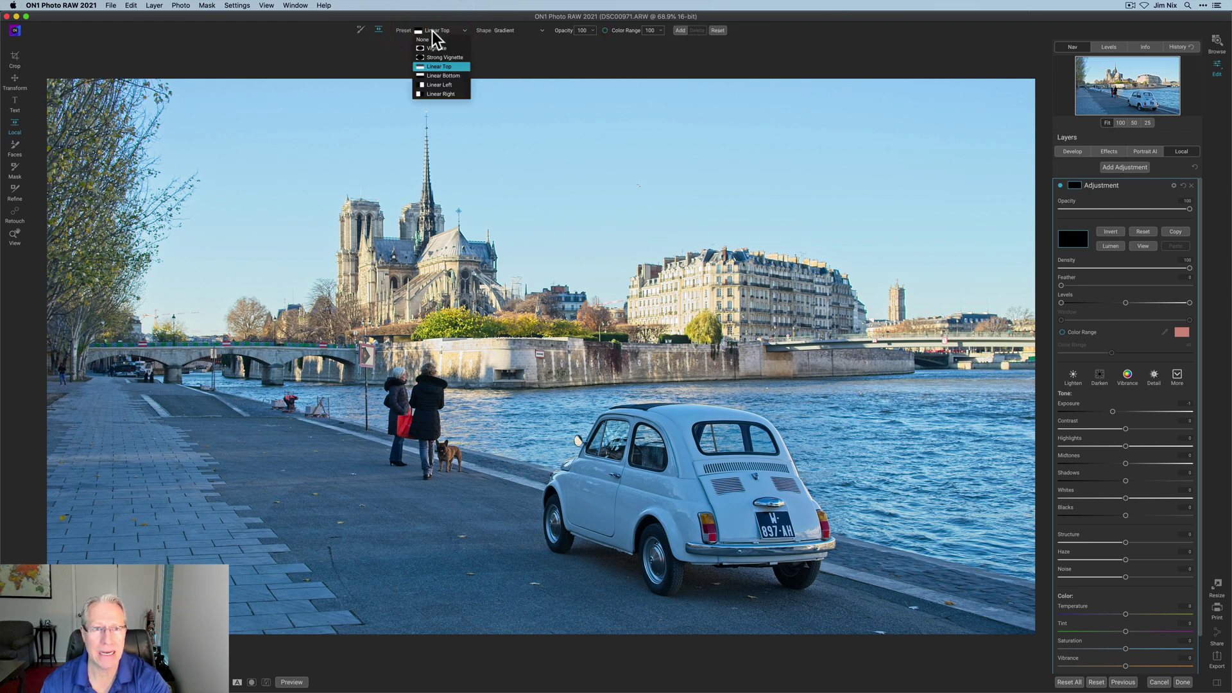
pyautogui.click(439, 66)
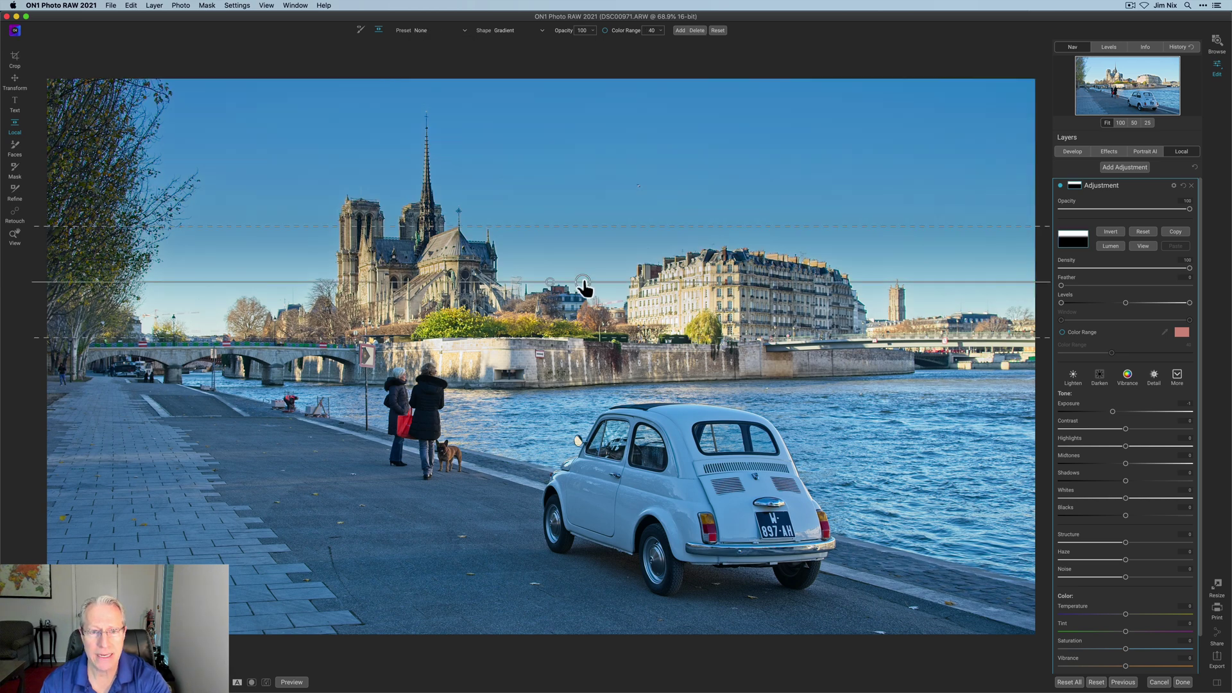
pyautogui.moveTo(586, 287); pyautogui.dragTo(590, 328)
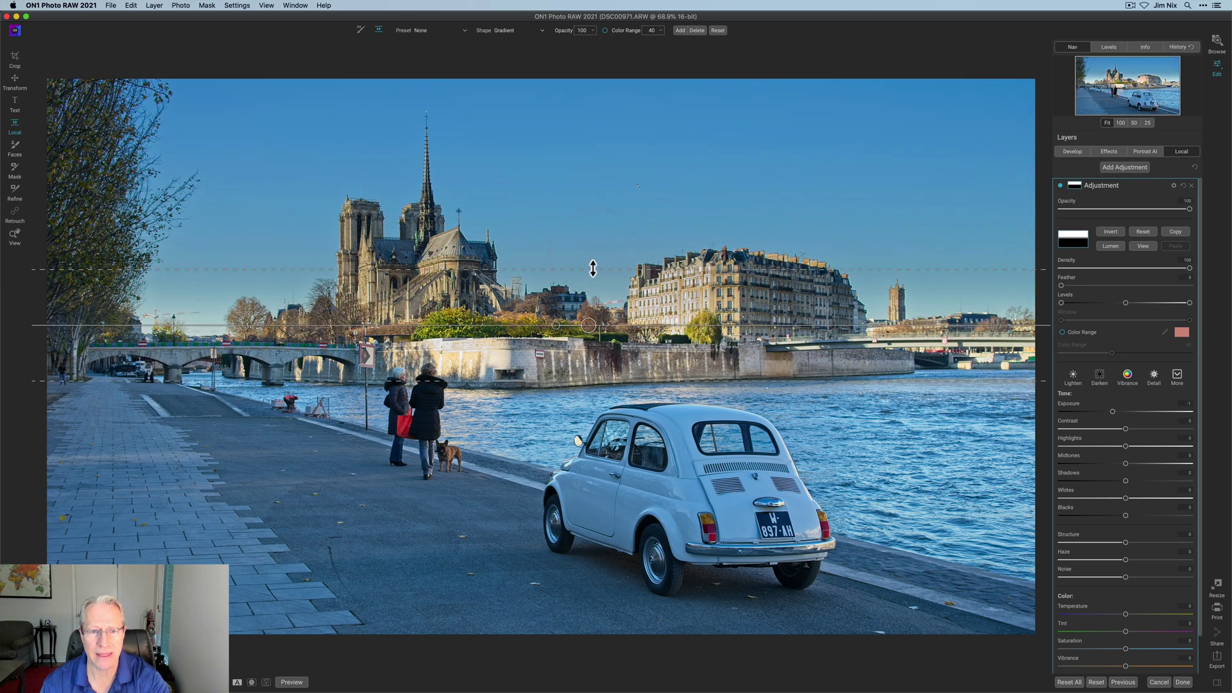
pyautogui.moveTo(591, 268); pyautogui.dragTo(593, 255)
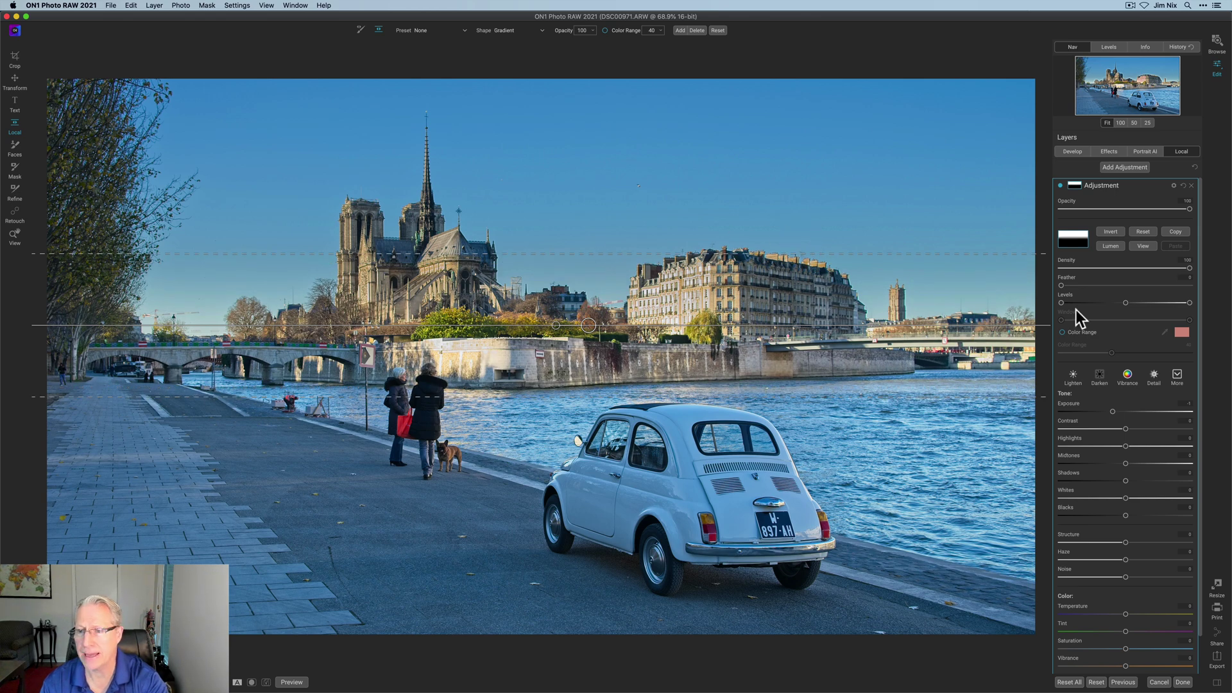
# Step: Set the gradient's exposure to -0.8 and toggle it on and off to compare the sky
pyautogui.moveTo(1115, 410); pyautogui.dragTo(1119, 410)
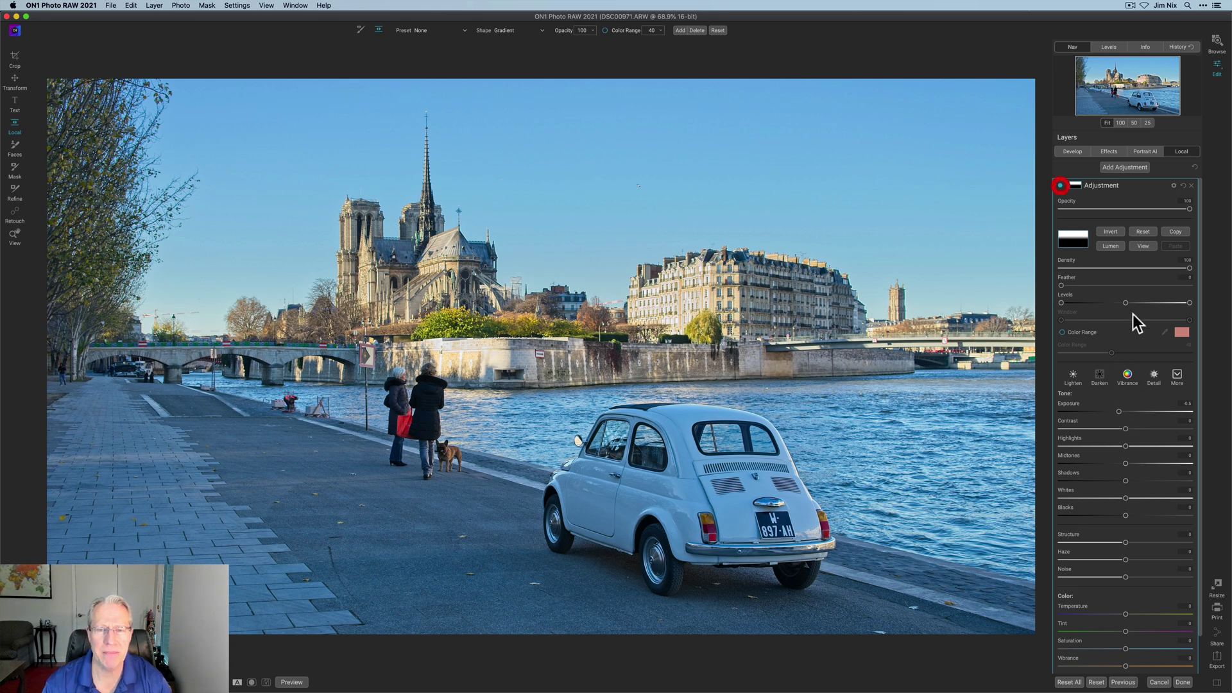
pyautogui.click(1061, 186)
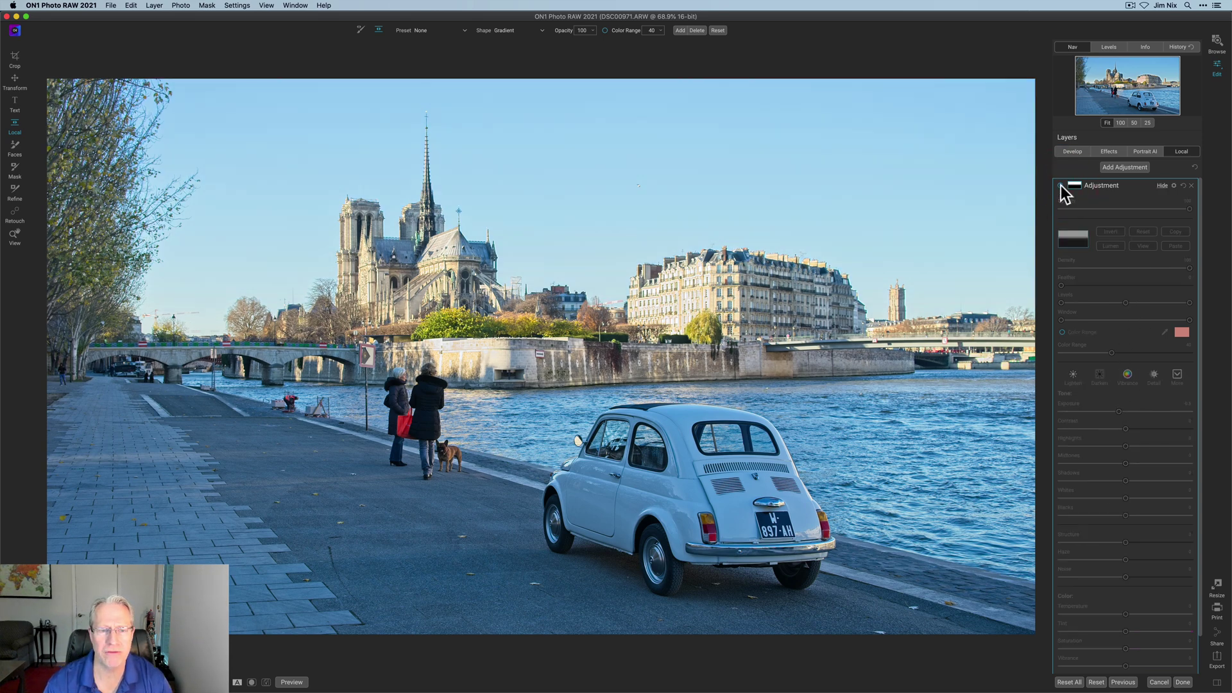
pyautogui.click(1060, 185)
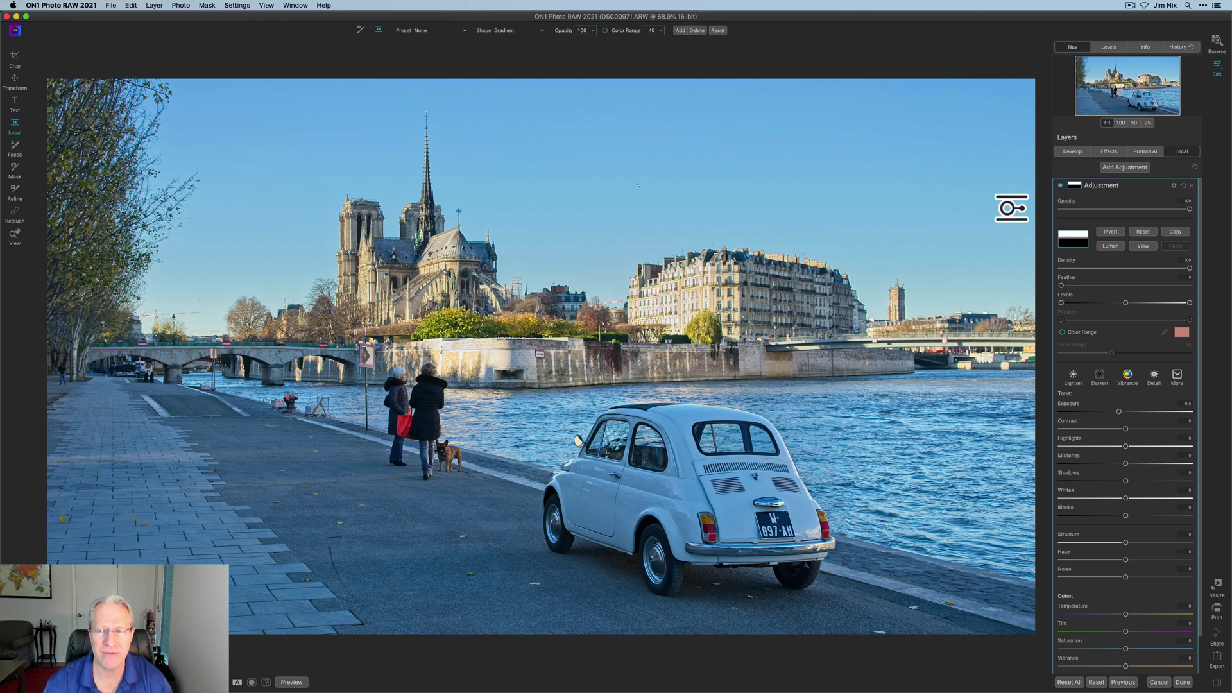
pyautogui.click(1077, 185)
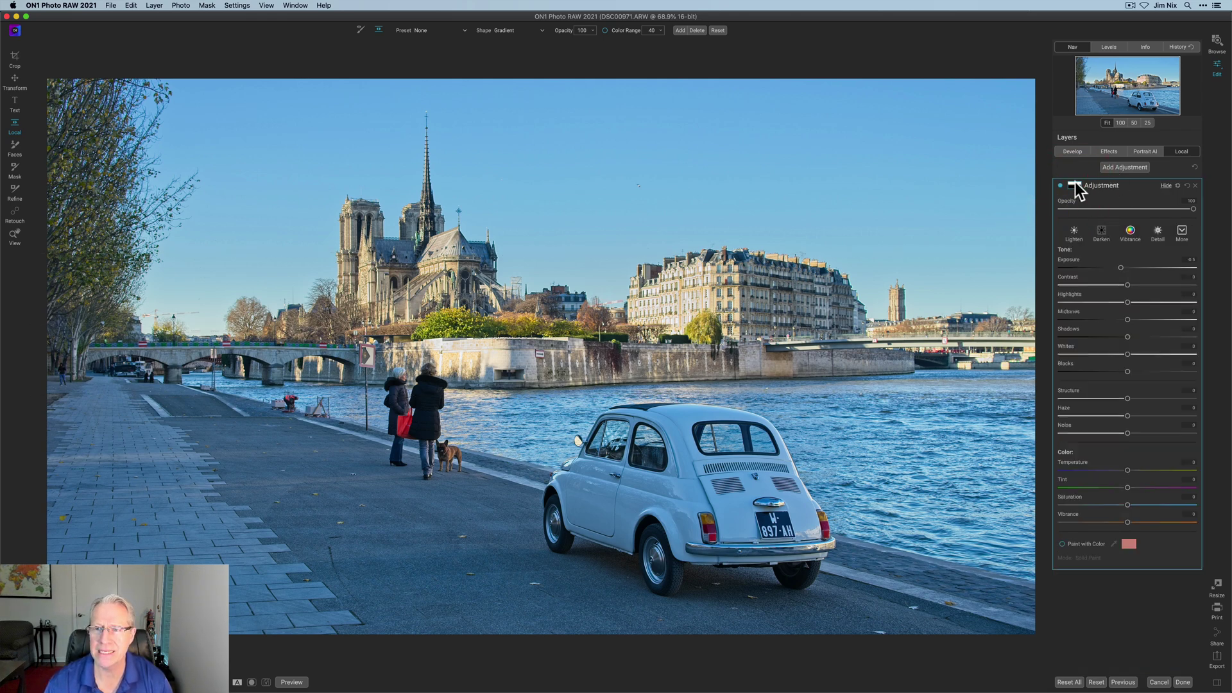
# Step: Add a Split Tone filter, shift the shadow tint from teal toward red, and compare
pyautogui.click(1108, 151)
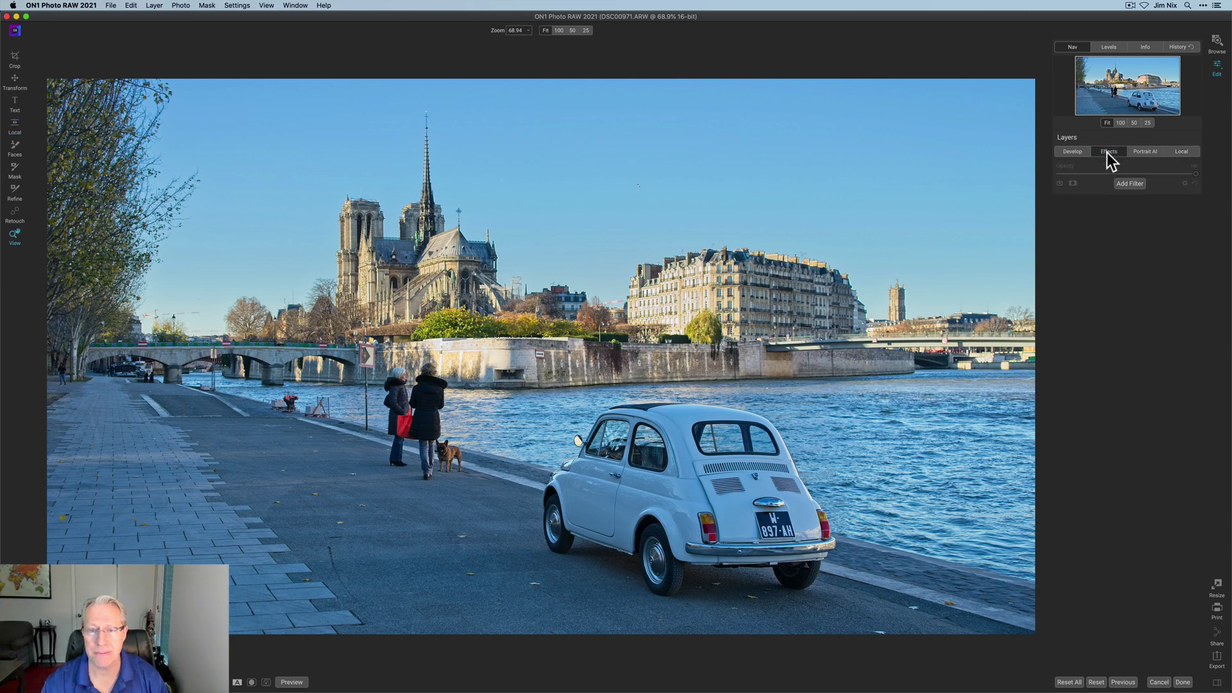
pyautogui.click(1131, 184)
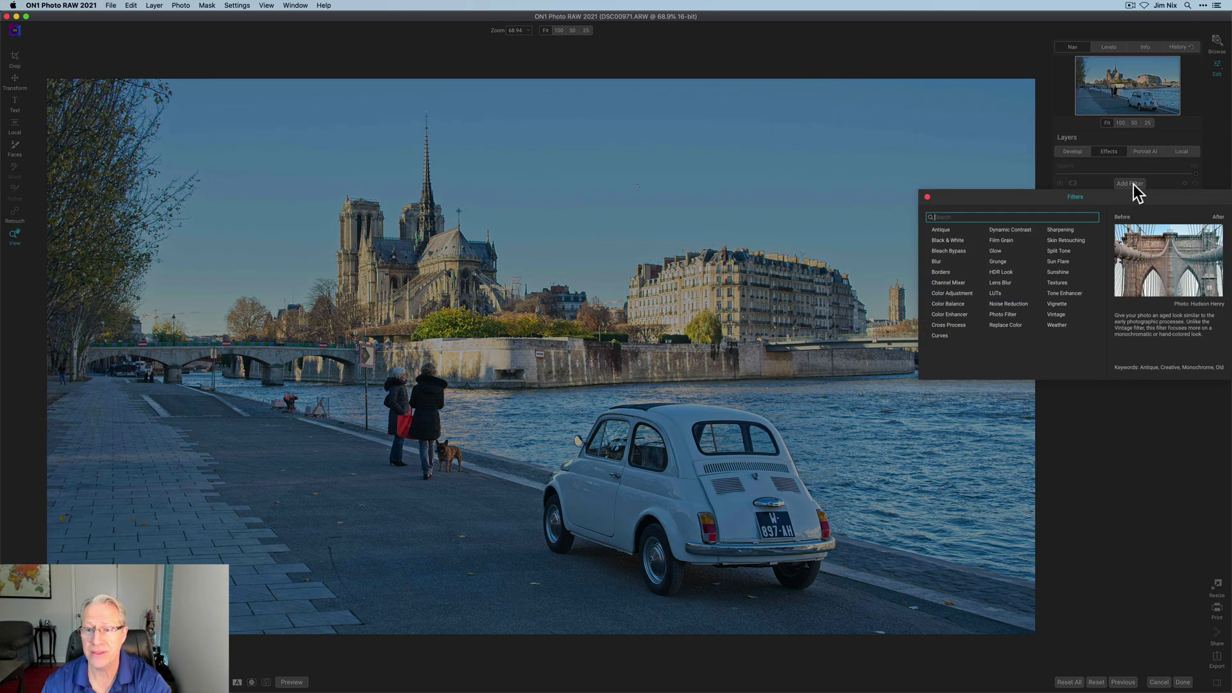
pyautogui.click(1061, 251)
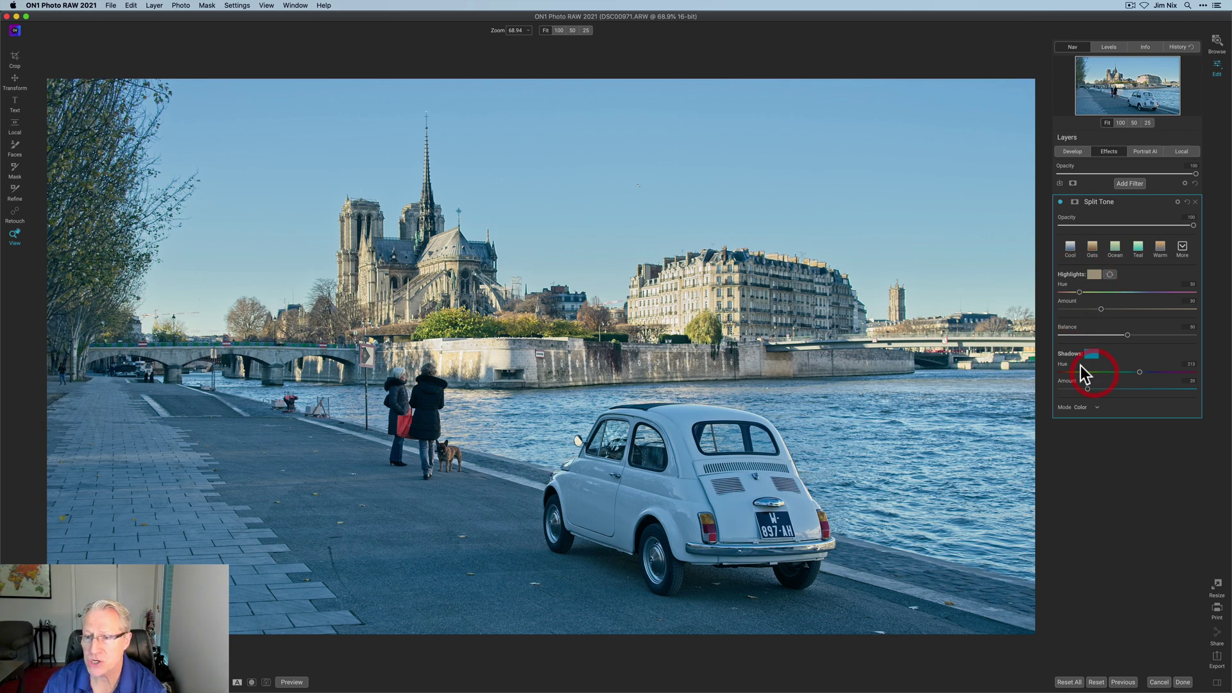
pyautogui.moveTo(1088, 373); pyautogui.dragTo(1083, 372)
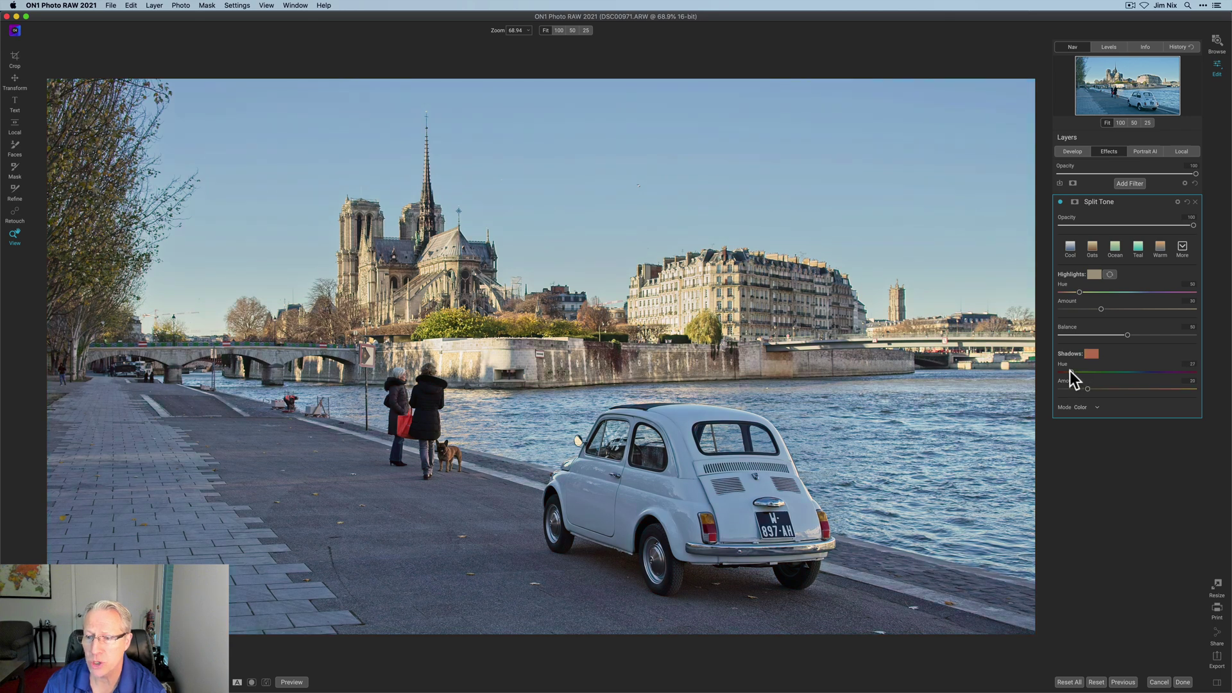
pyautogui.moveTo(1069, 371); pyautogui.dragTo(1088, 387)
pyautogui.click(1061, 202)
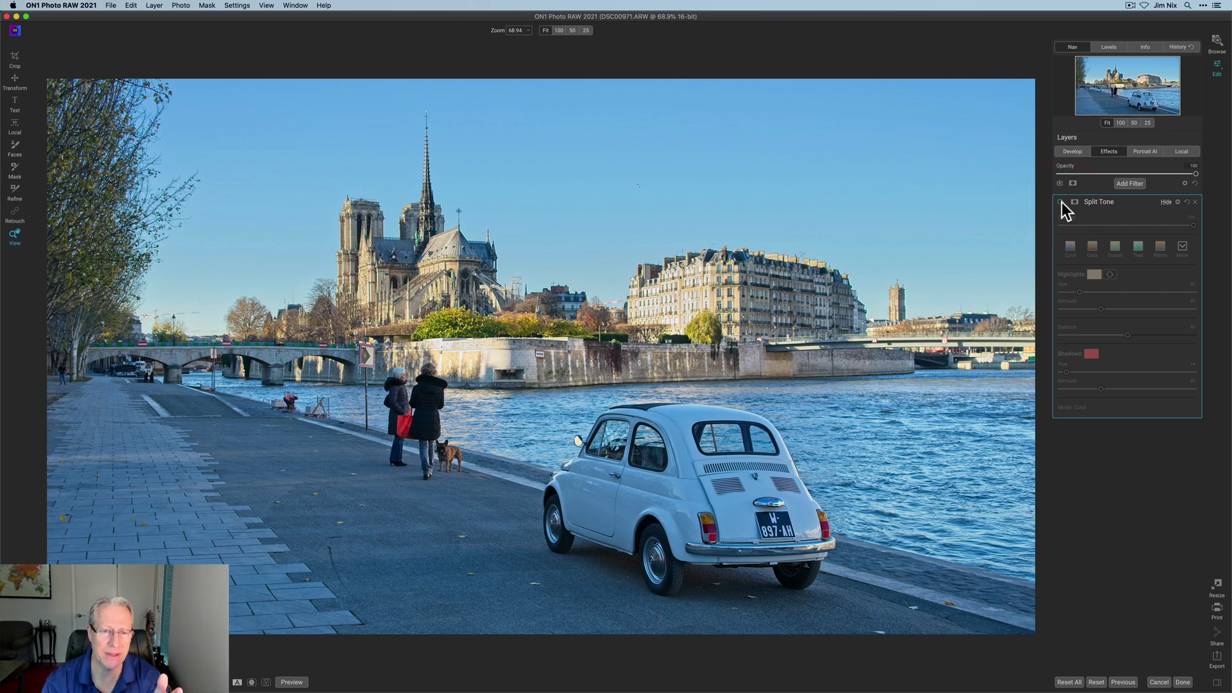
pyautogui.click(1061, 202)
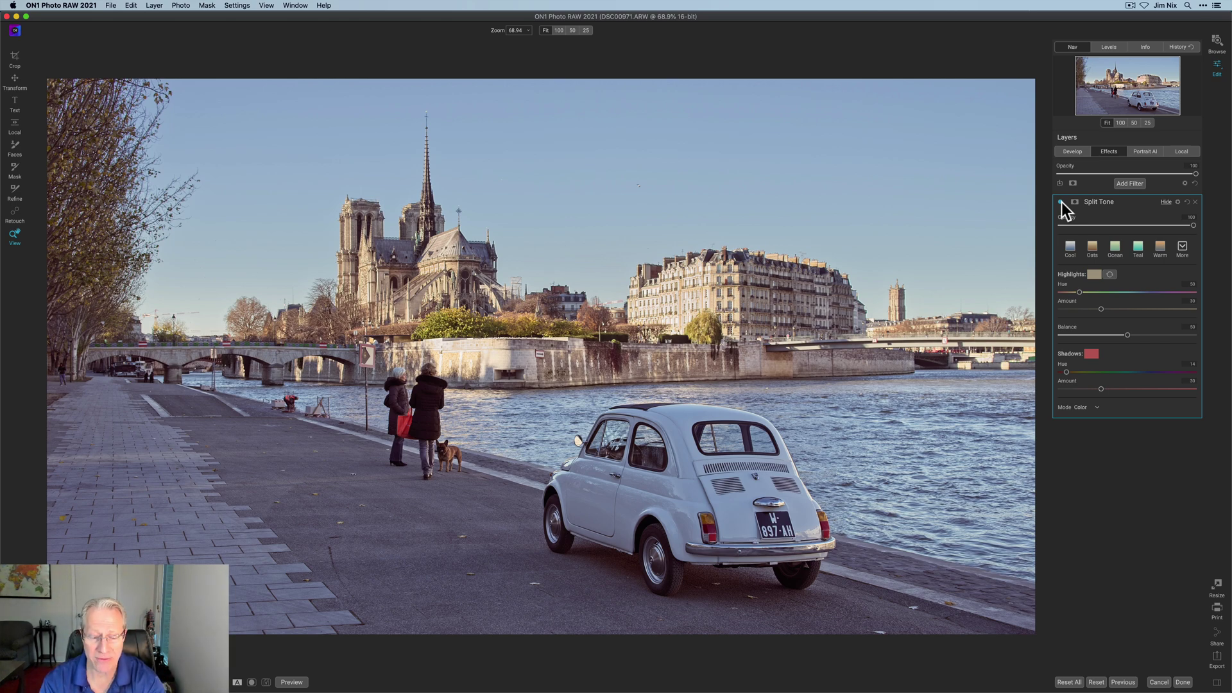
# Step: Add a LUTs filter with the Classic look, slightly more contrast and saturation 20, then compare
pyautogui.click(1129, 183)
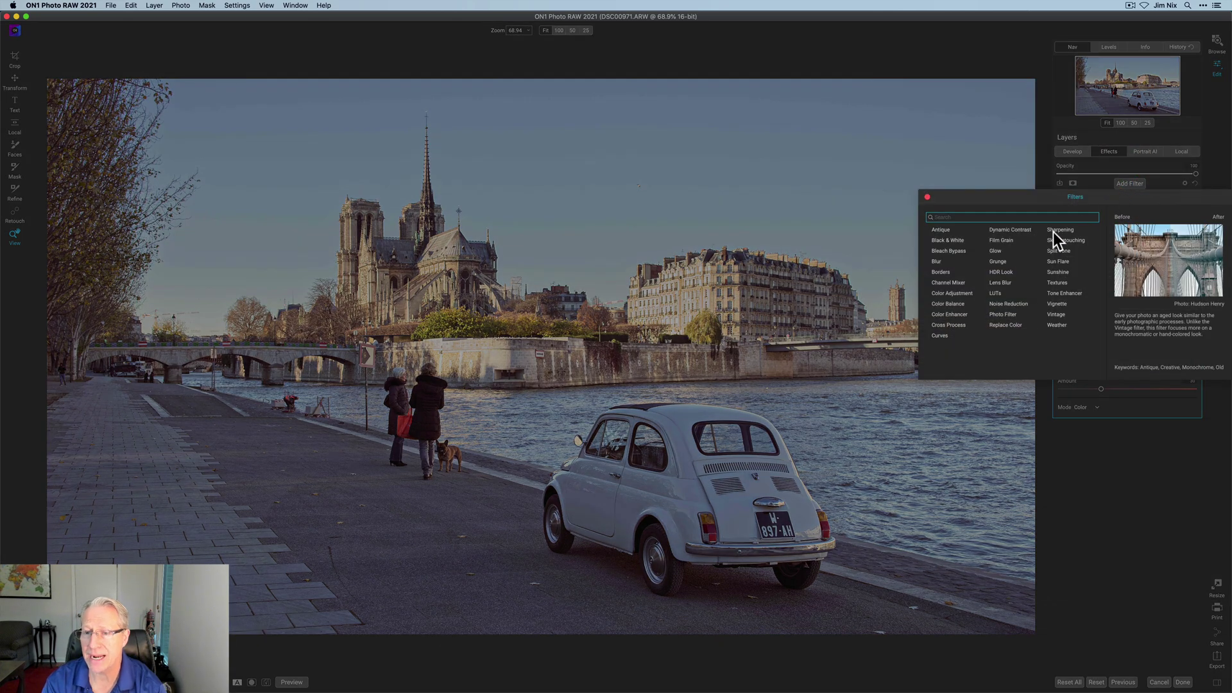
pyautogui.click(996, 294)
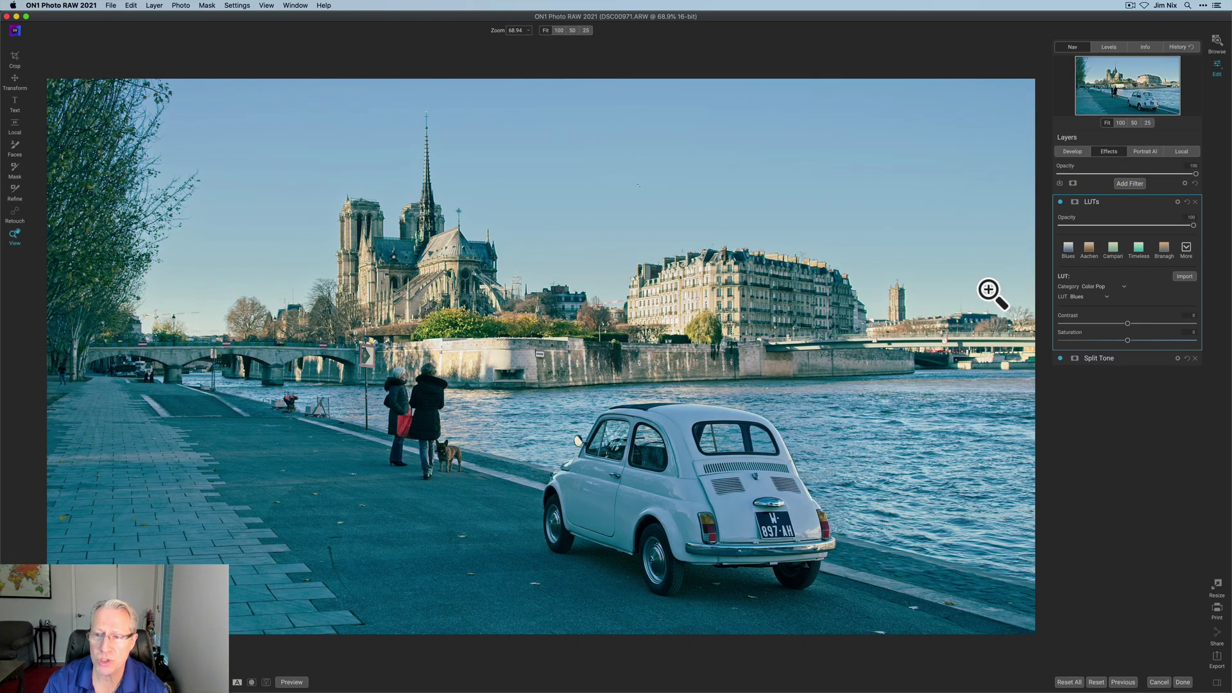
pyautogui.click(1187, 248)
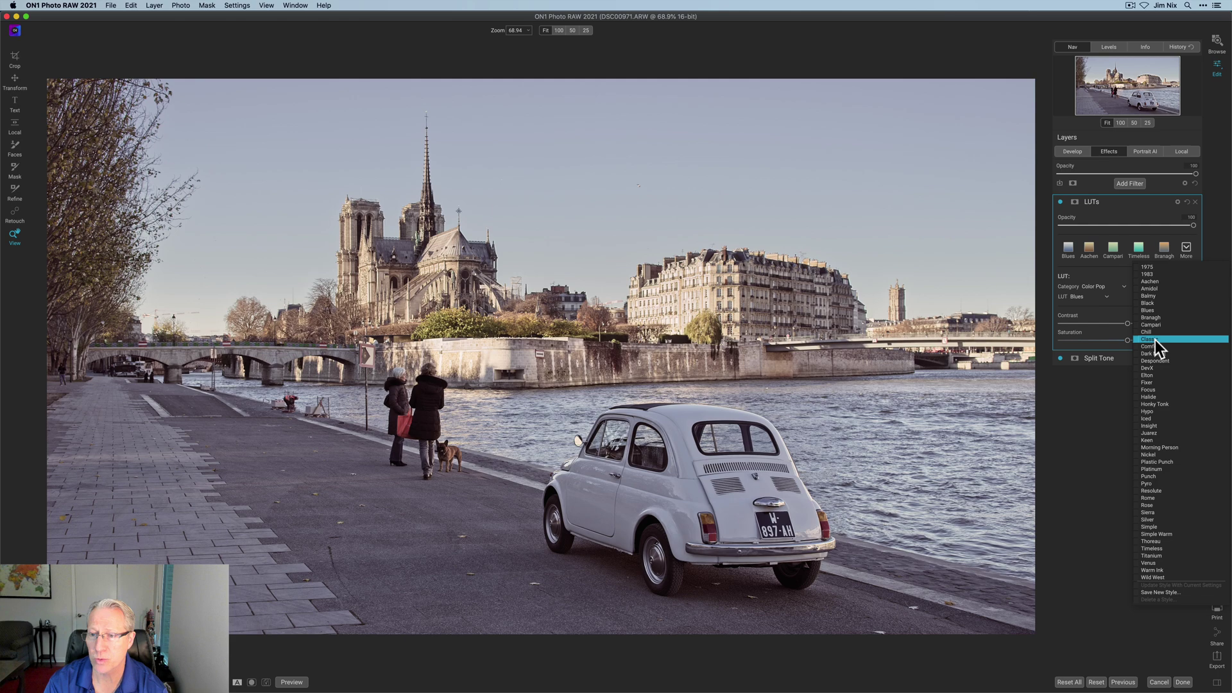
pyautogui.click(1156, 340)
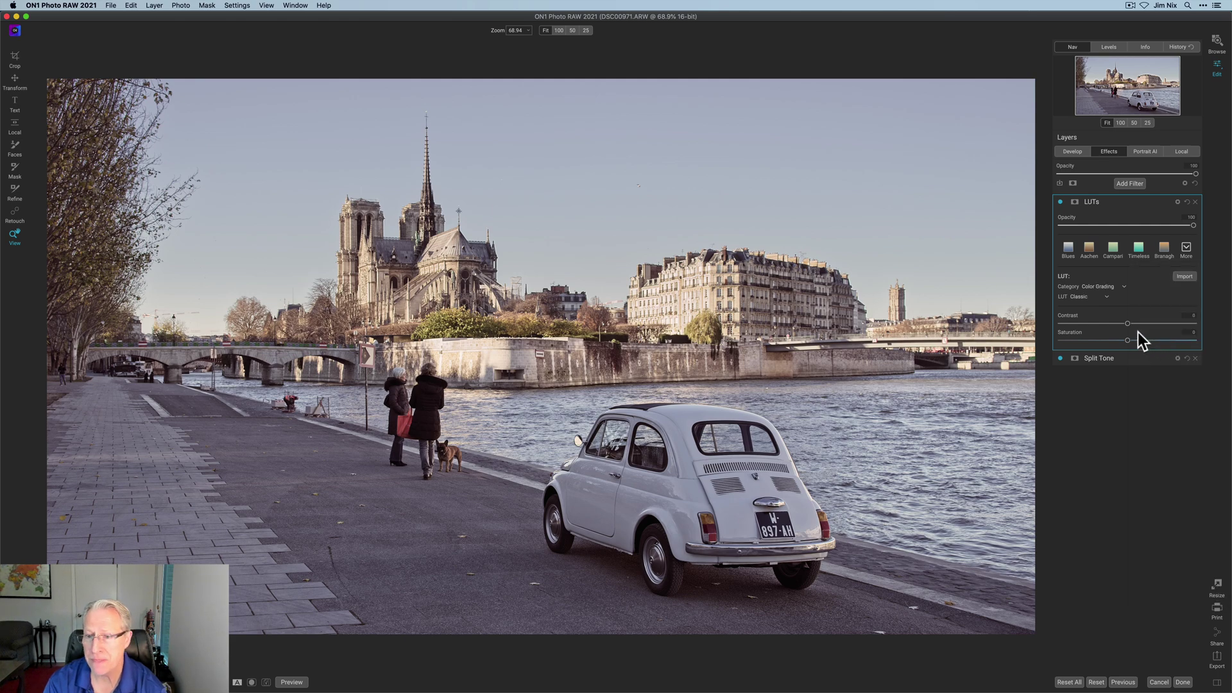
pyautogui.moveTo(1129, 325); pyautogui.dragTo(1142, 322)
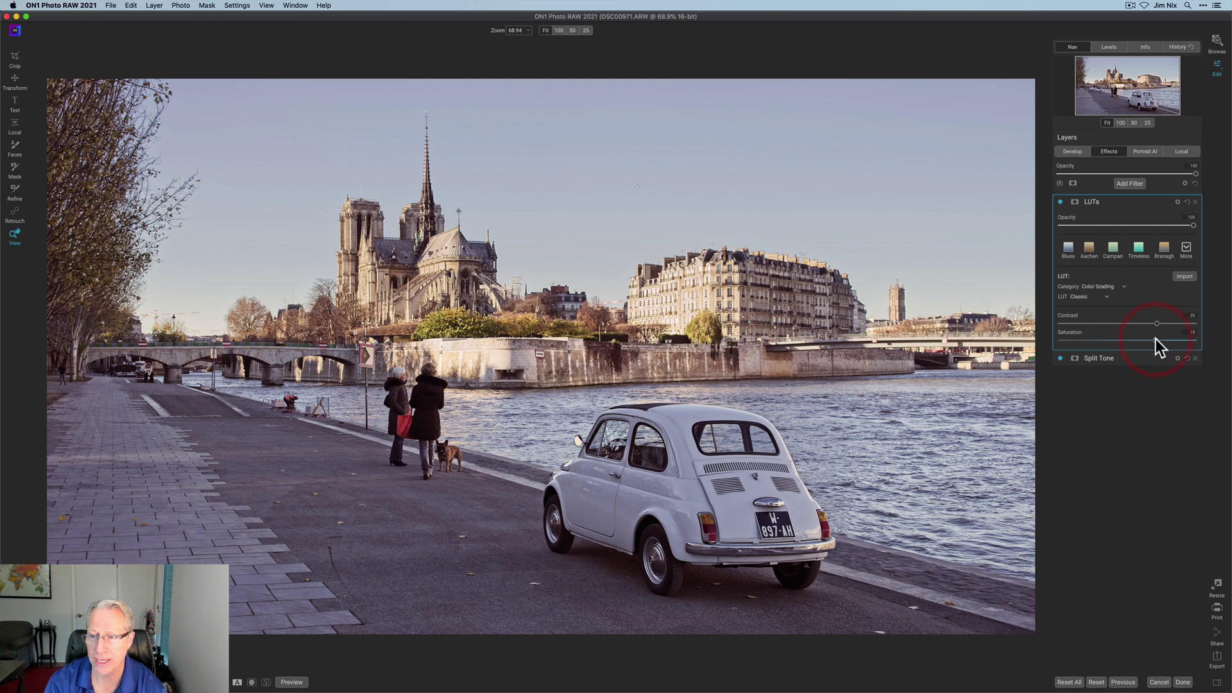
pyautogui.moveTo(1157, 339); pyautogui.dragTo(1157, 340)
pyautogui.click(1060, 201)
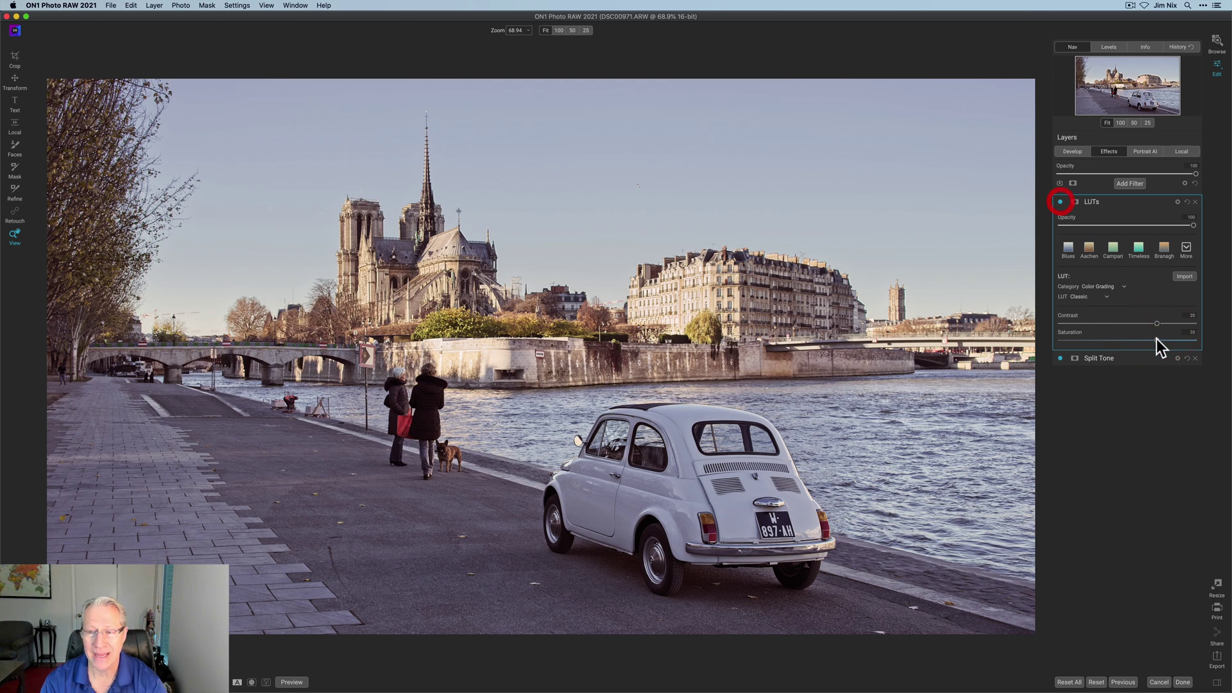
pyautogui.click(1061, 202)
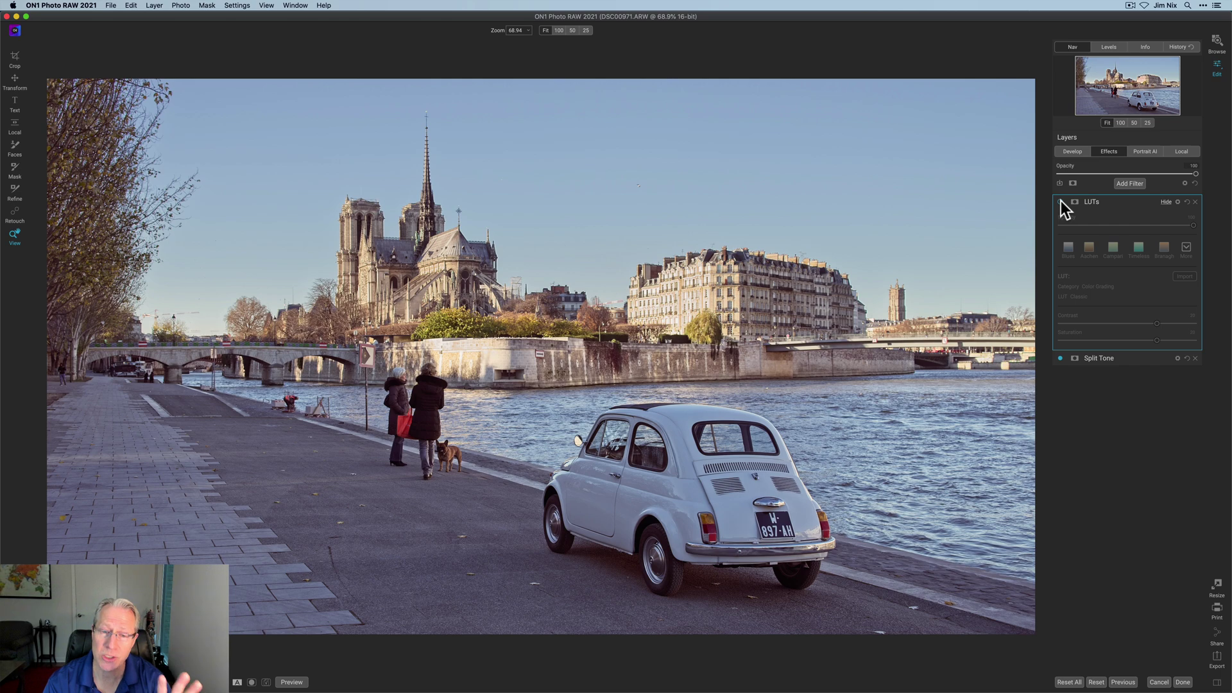
pyautogui.click(1060, 202)
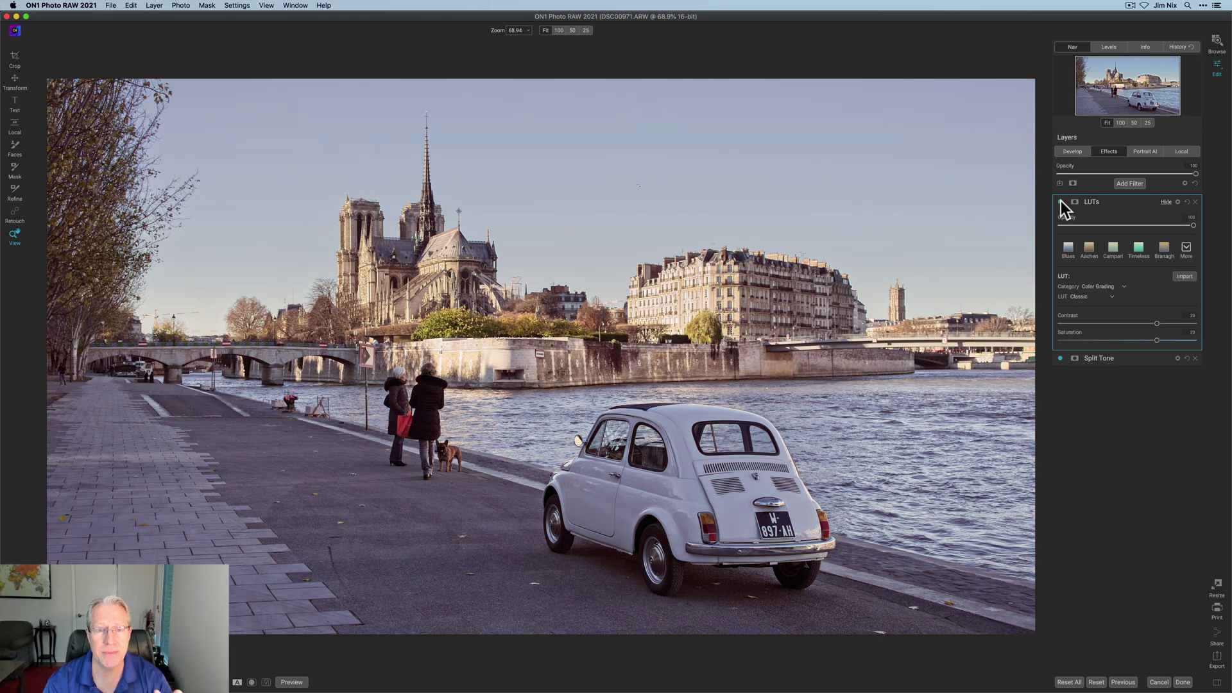
# Step: Add a Textures filter with Warm Concrete at slightly lowered opacity, then compare on and off
pyautogui.click(1128, 184)
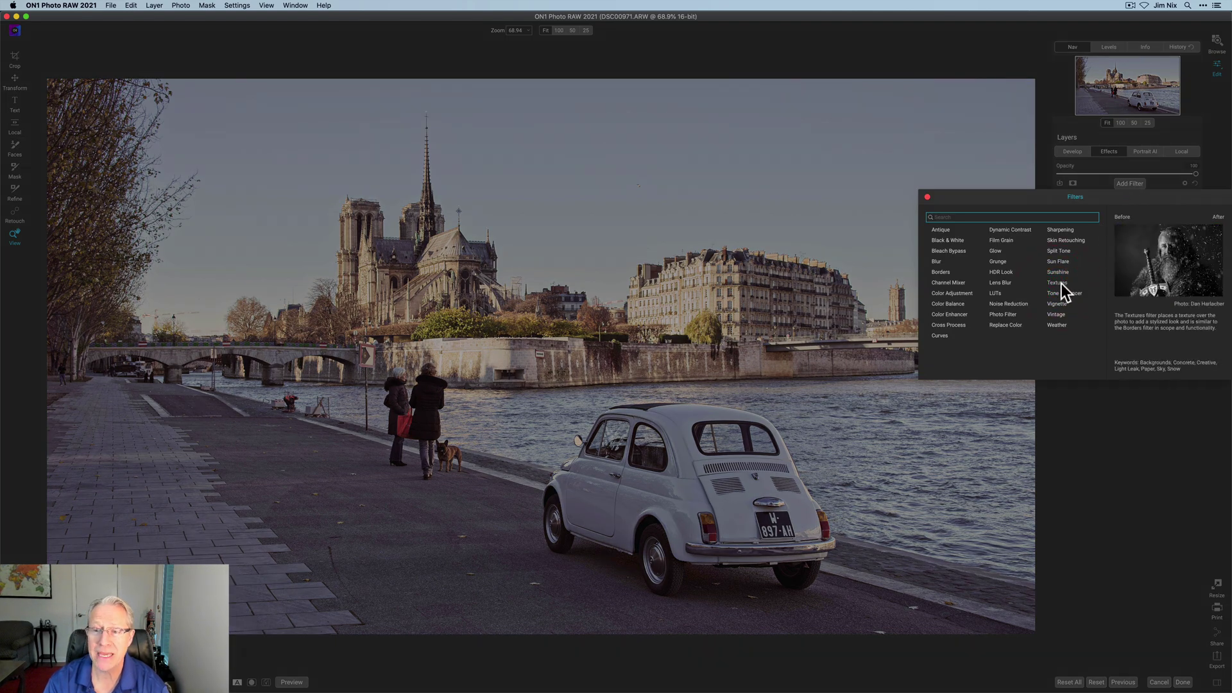
pyautogui.click(1058, 283)
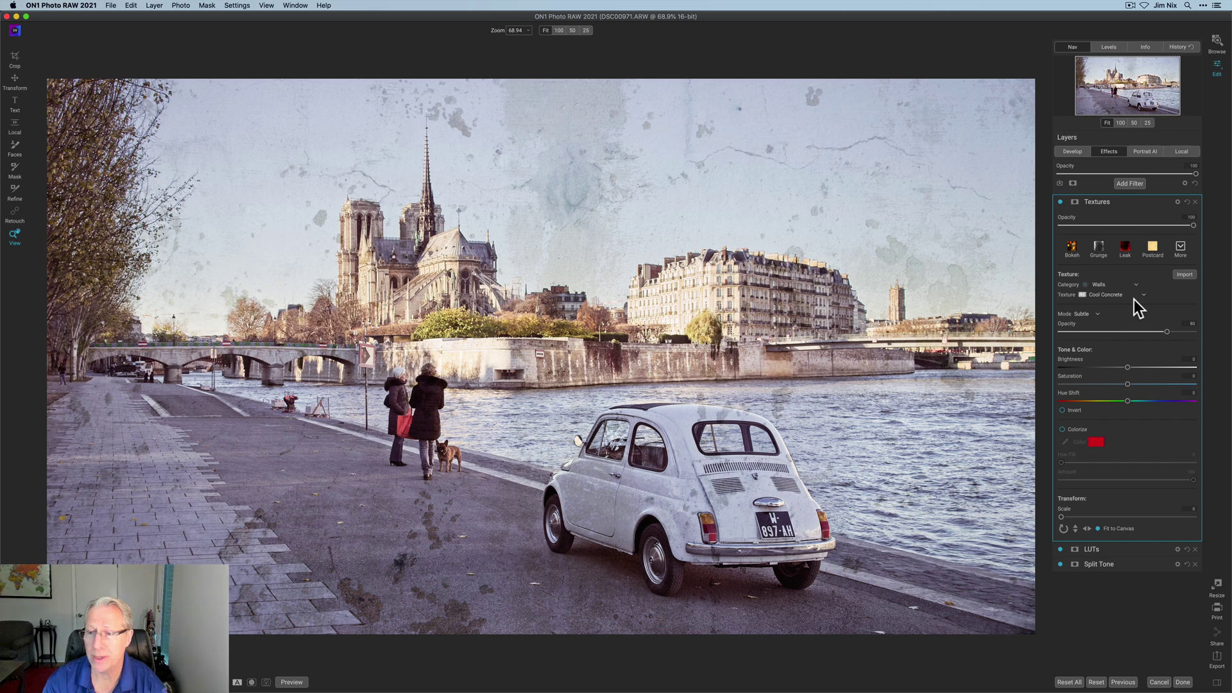
pyautogui.click(1181, 248)
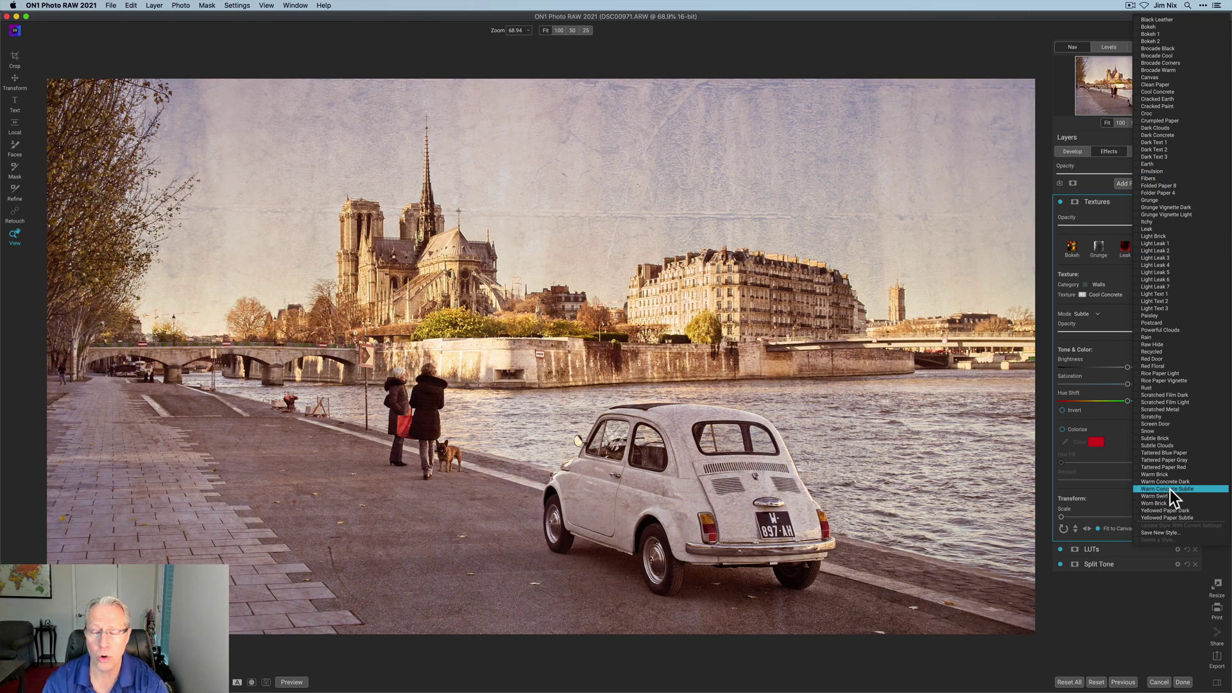
pyautogui.click(1170, 490)
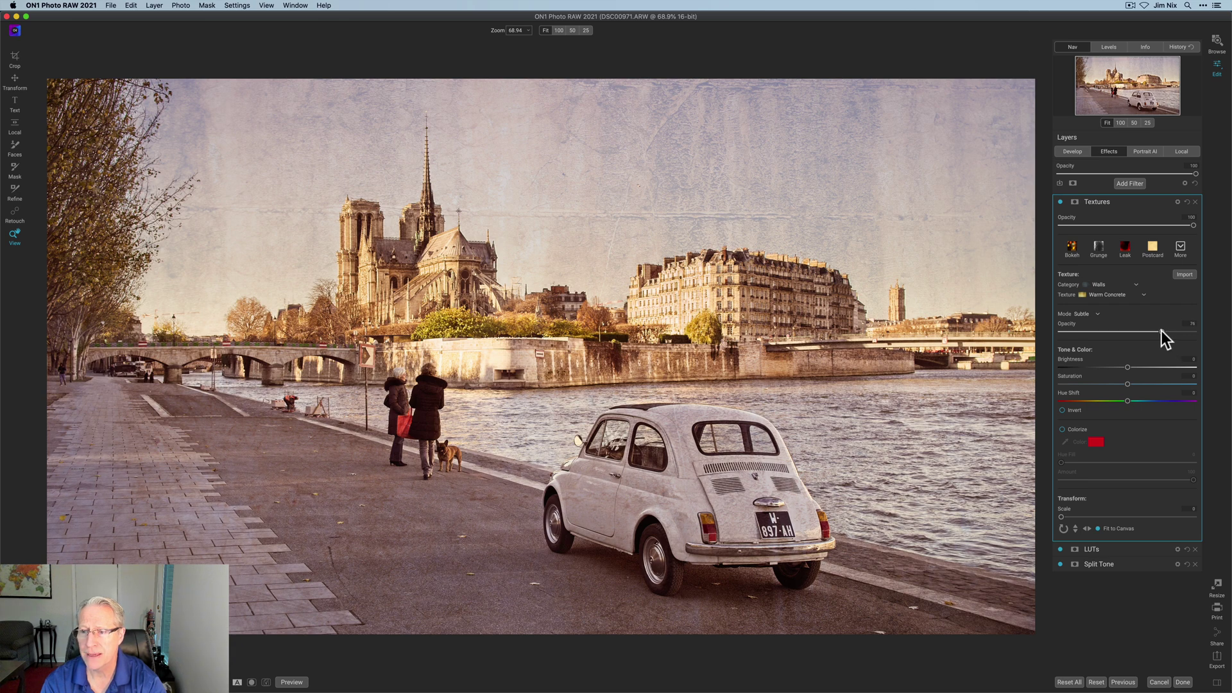
pyautogui.moveTo(1162, 330); pyautogui.dragTo(1156, 330)
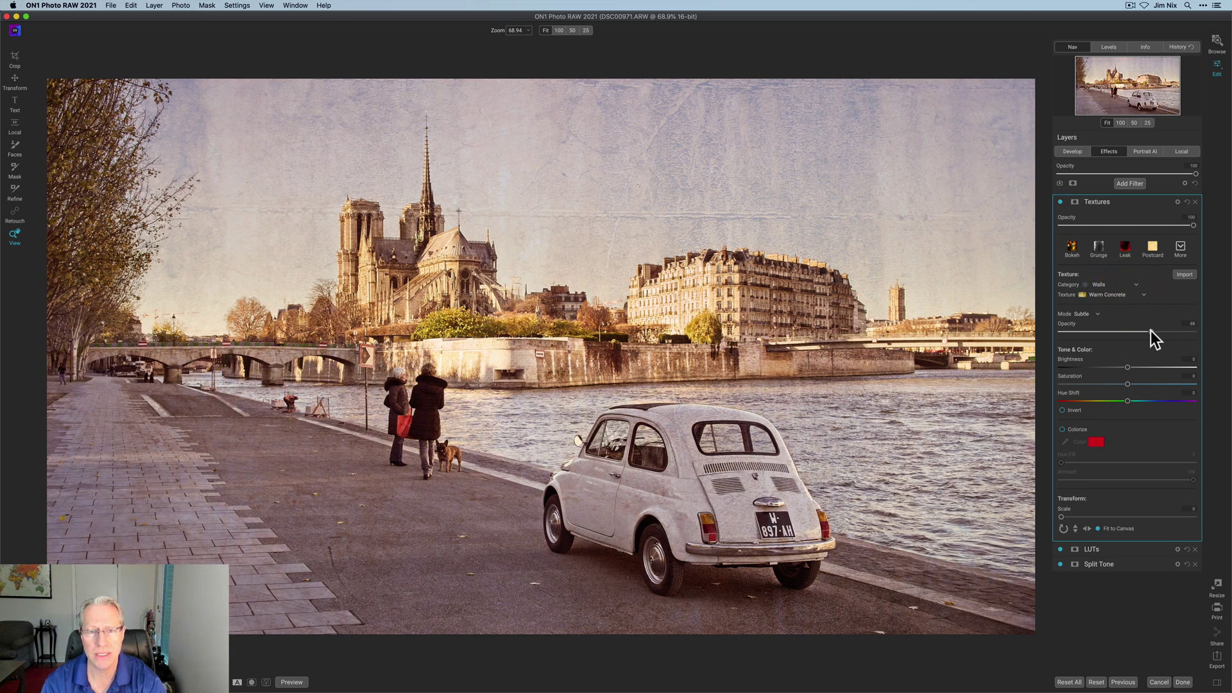
pyautogui.click(1060, 202)
pyautogui.click(1061, 202)
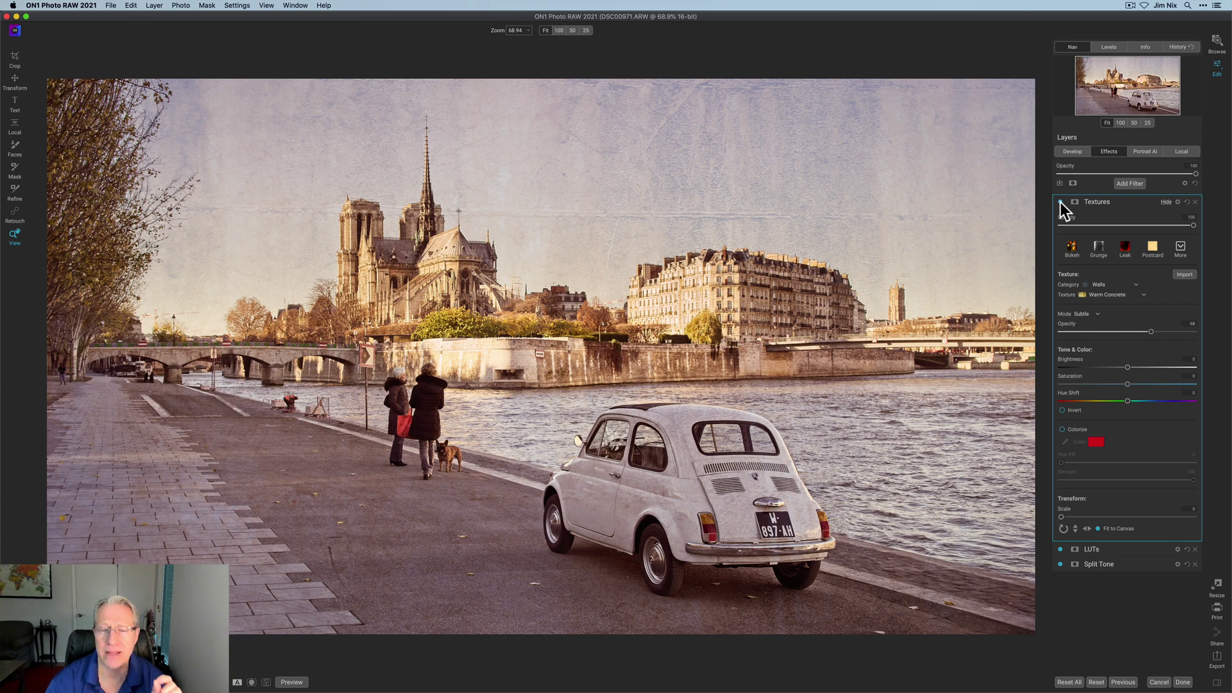
# Step: Add a Tone Enhancer filter with contrast 34 and reduced highlights, then compare it twice
pyautogui.click(1132, 184)
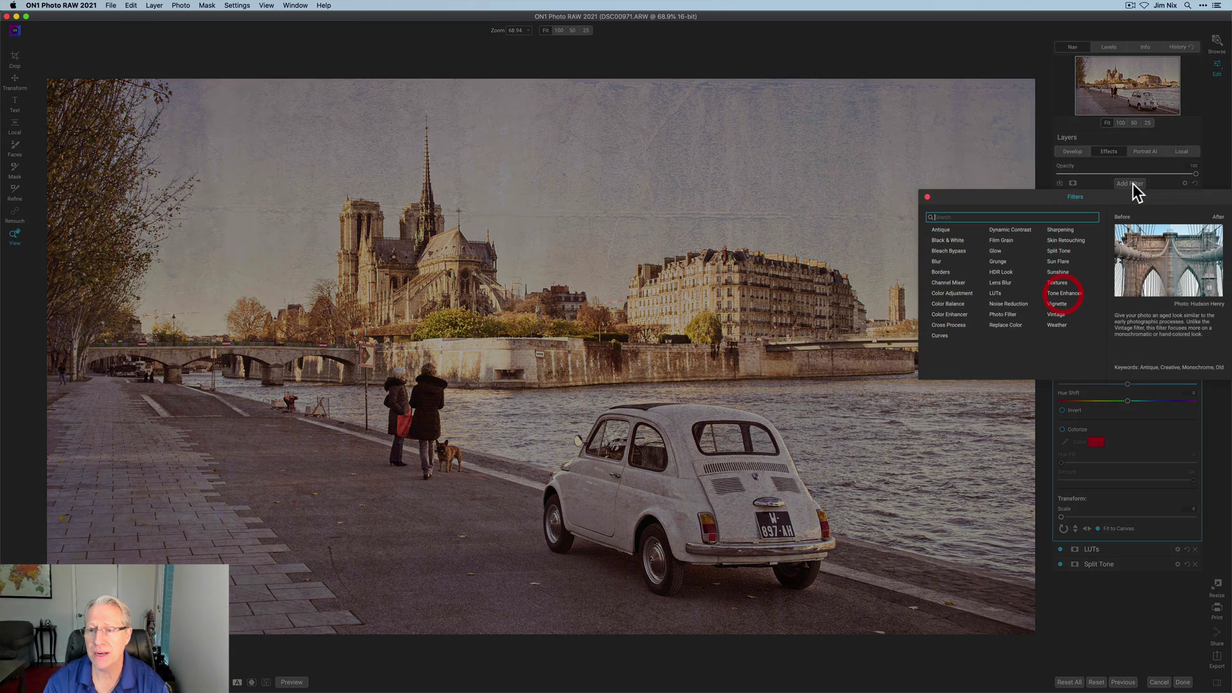
pyautogui.click(1064, 294)
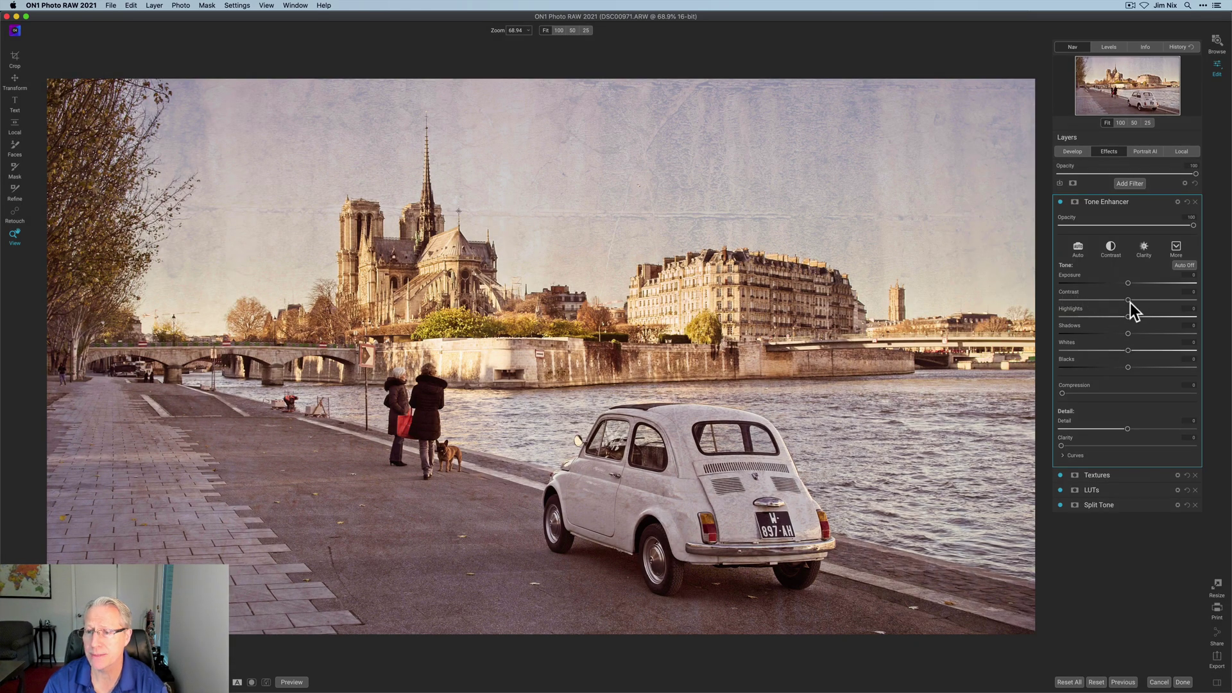
pyautogui.moveTo(1149, 300); pyautogui.dragTo(1167, 300)
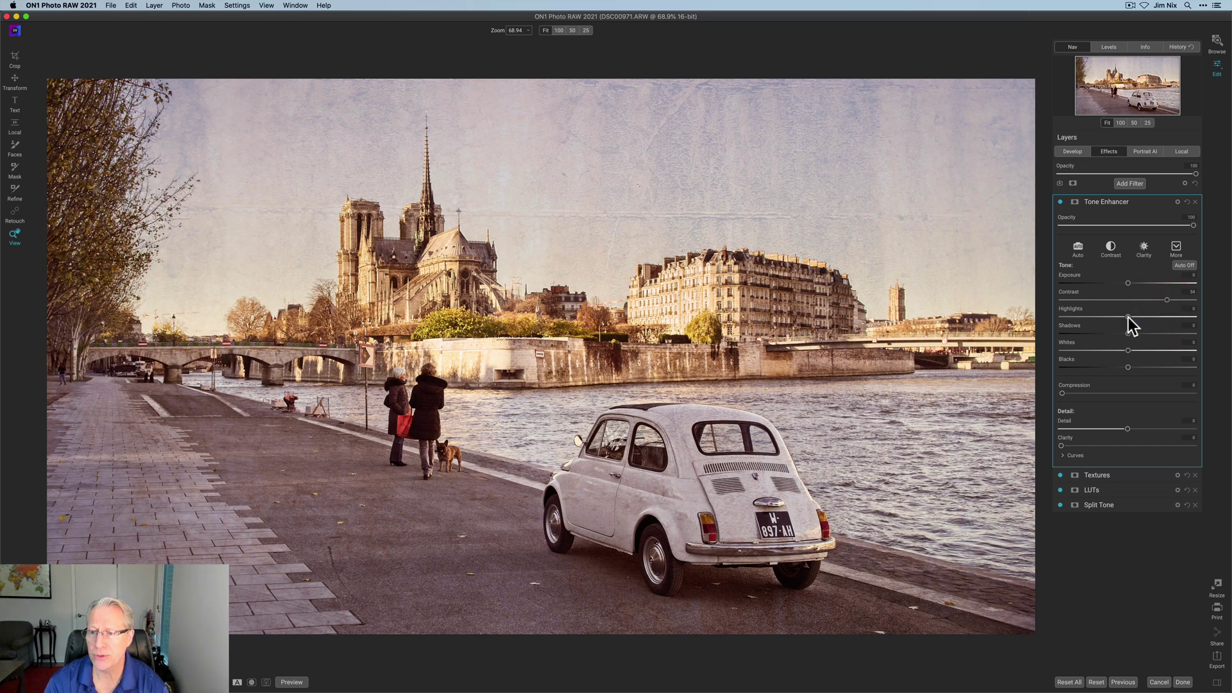
pyautogui.moveTo(1128, 317); pyautogui.dragTo(1105, 315)
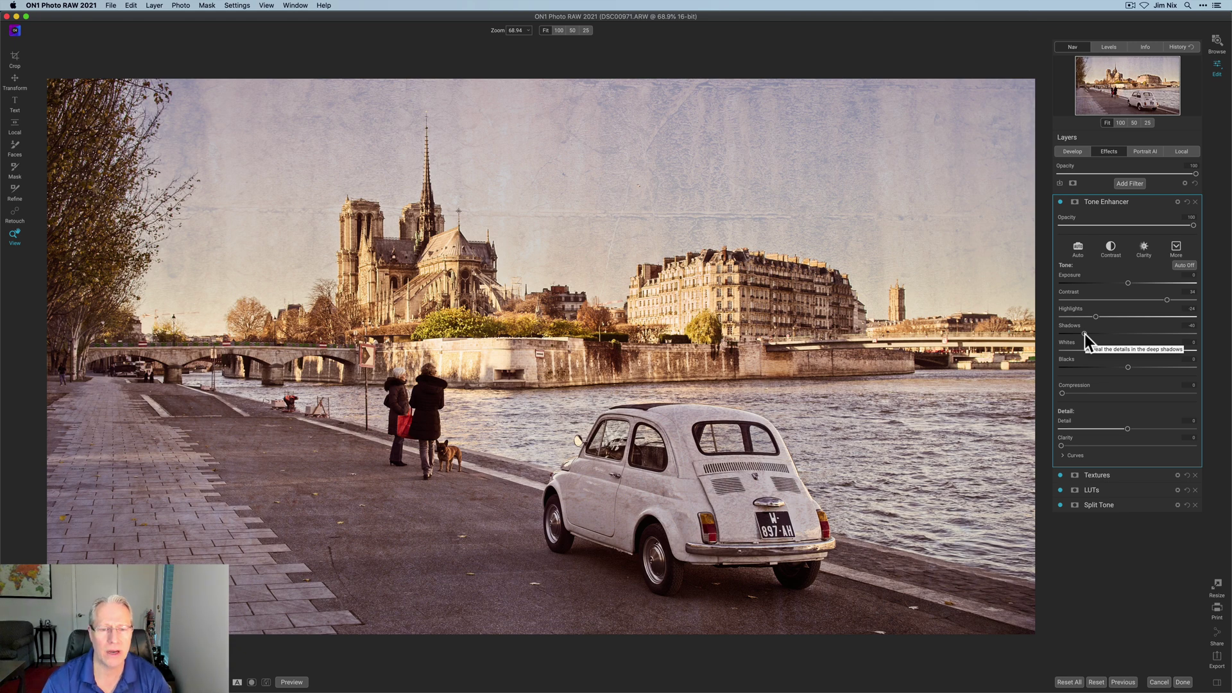
pyautogui.click(1061, 202)
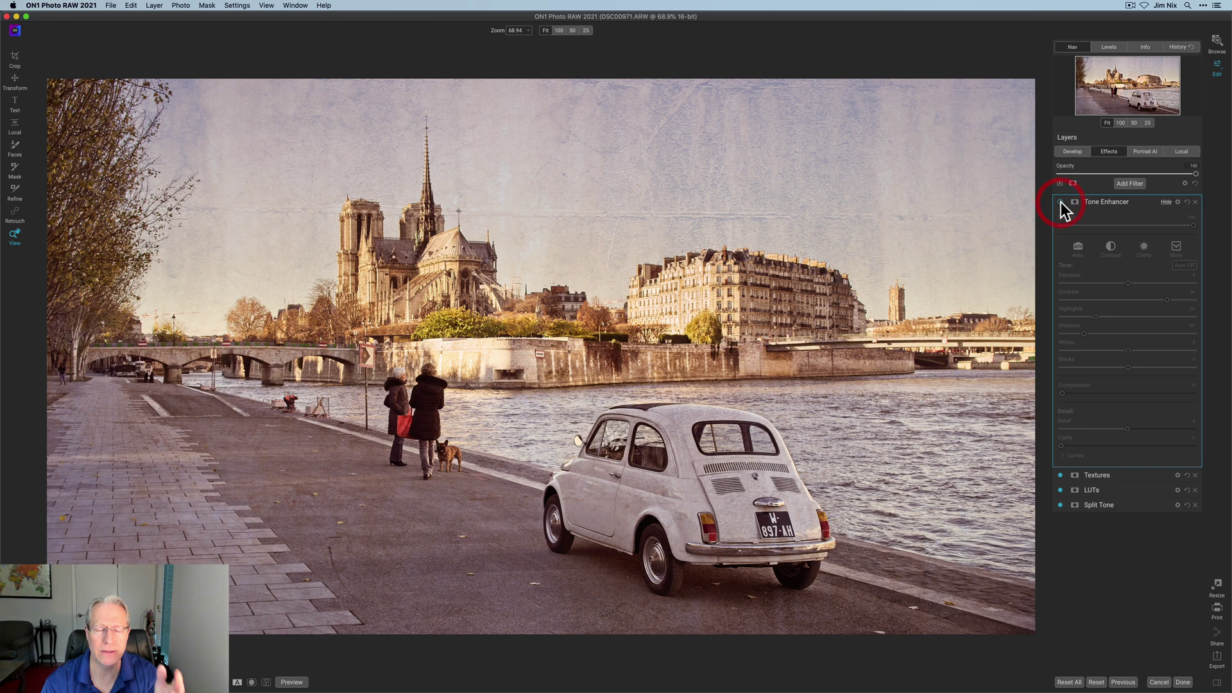
pyautogui.click(1061, 202)
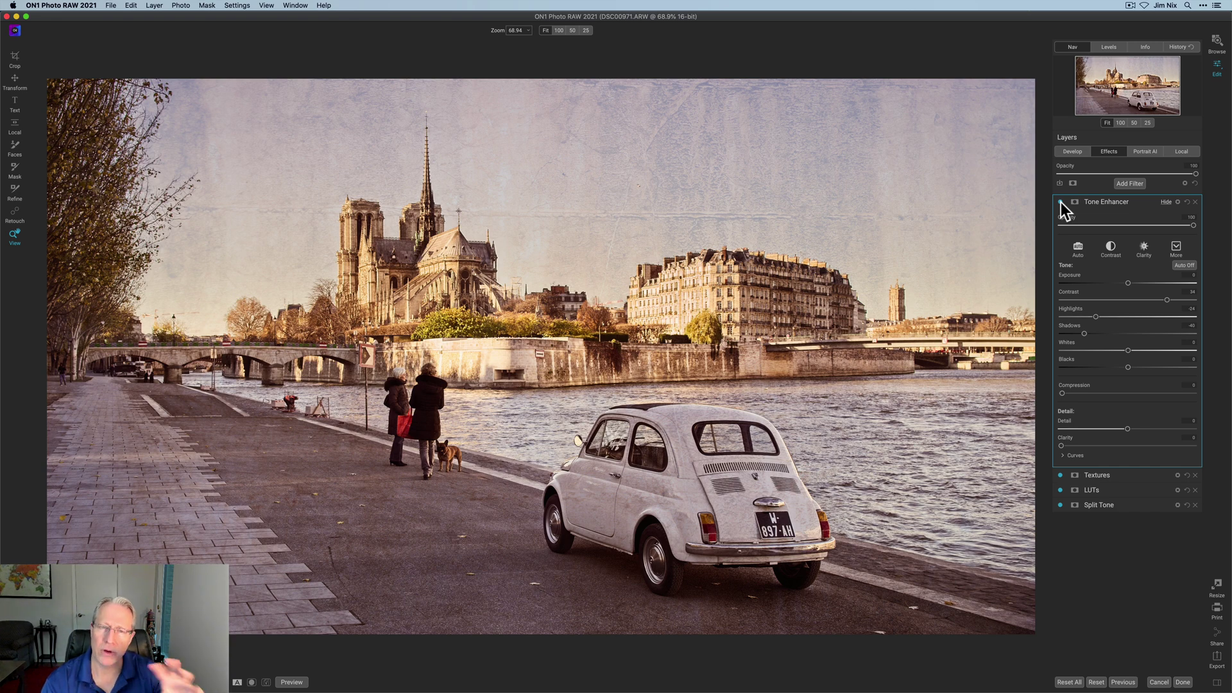
pyautogui.click(1061, 203)
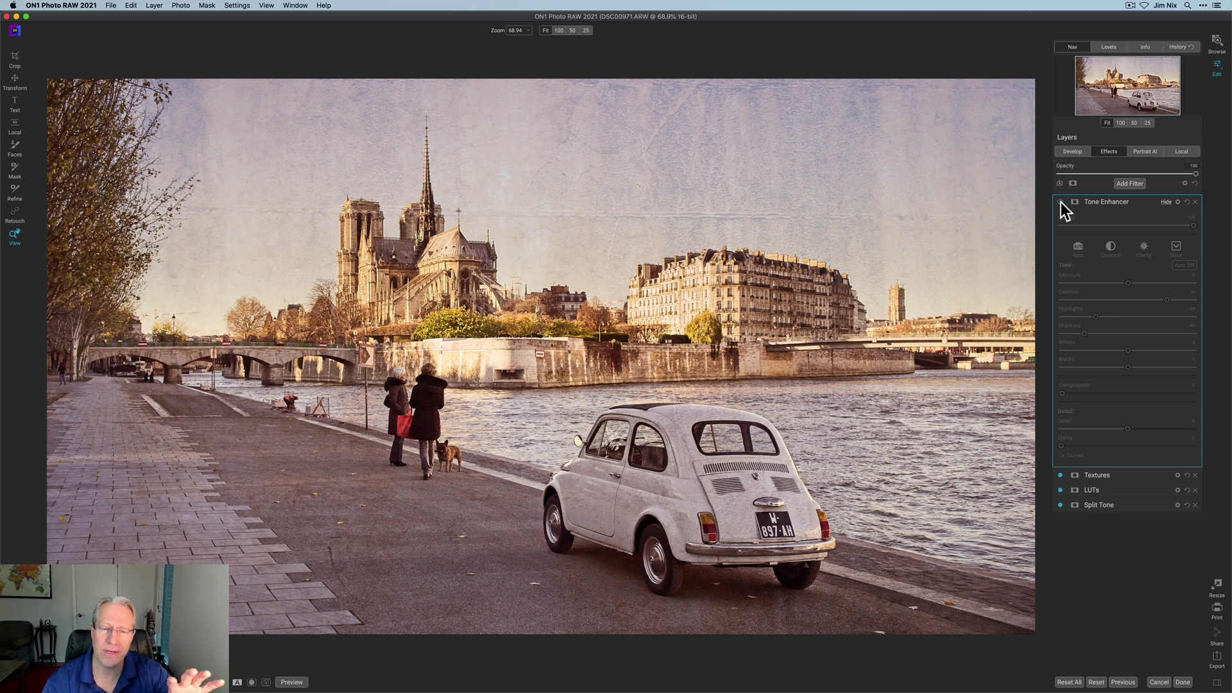
pyautogui.click(1061, 202)
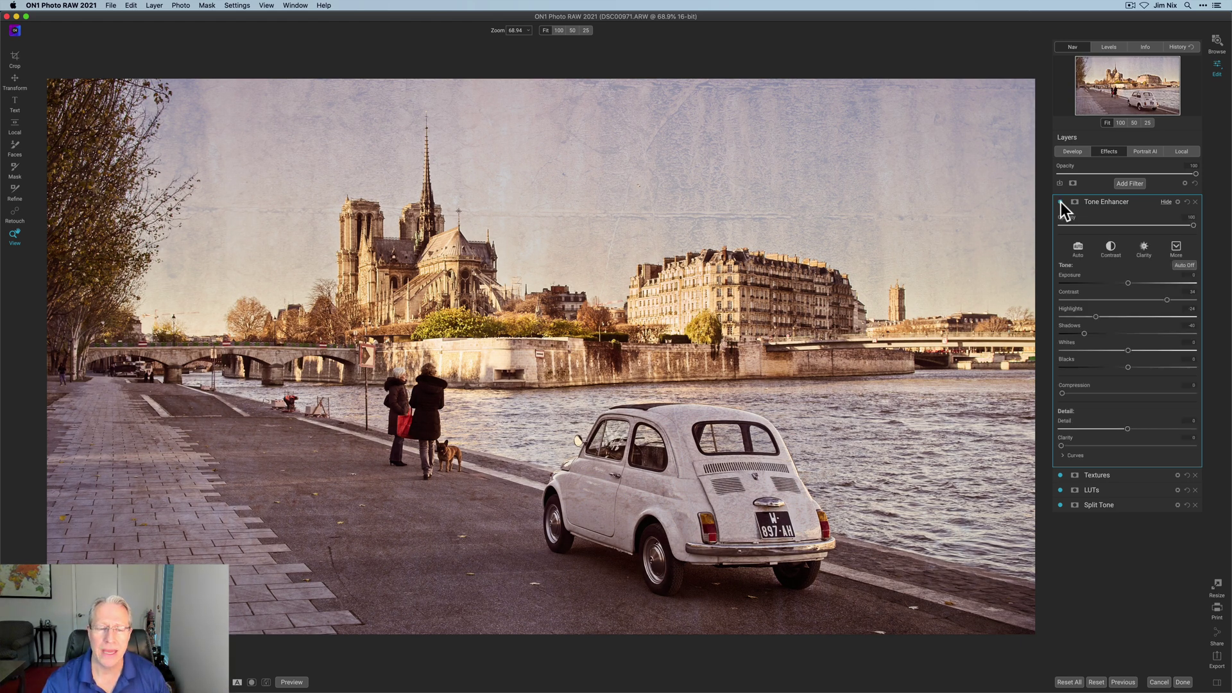
# Step: Add an Antique Rounded border at about 92 opacity with scale -5, then compare it
pyautogui.click(1131, 183)
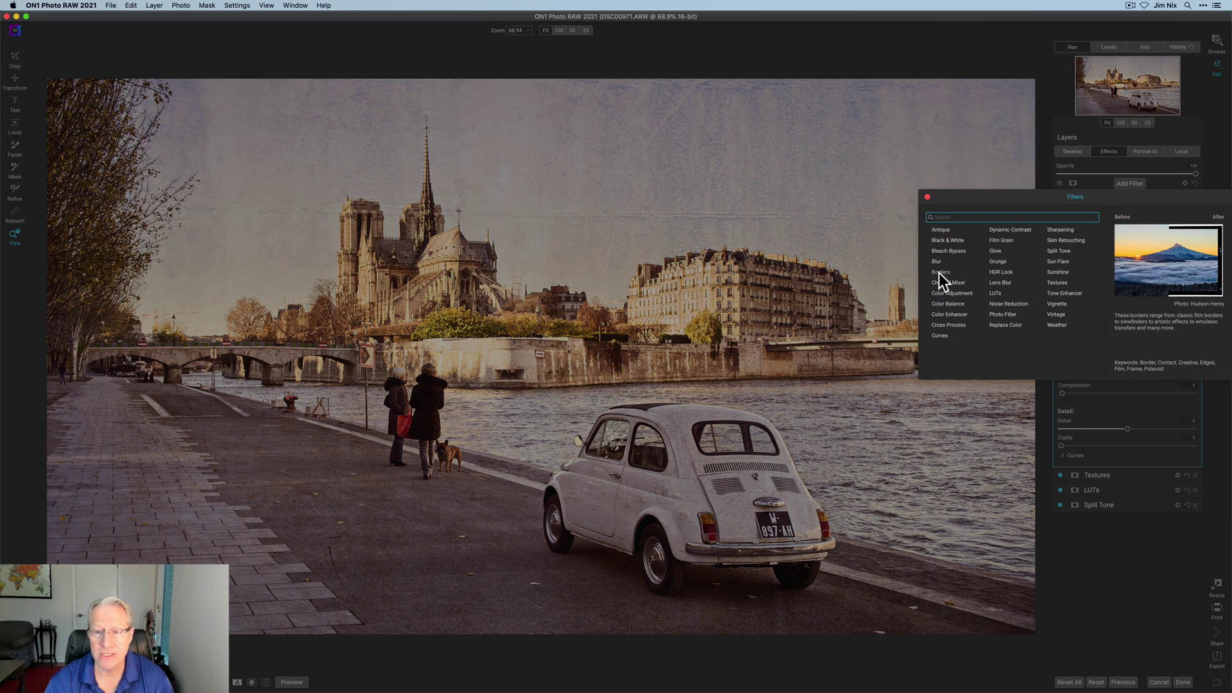
pyautogui.click(939, 272)
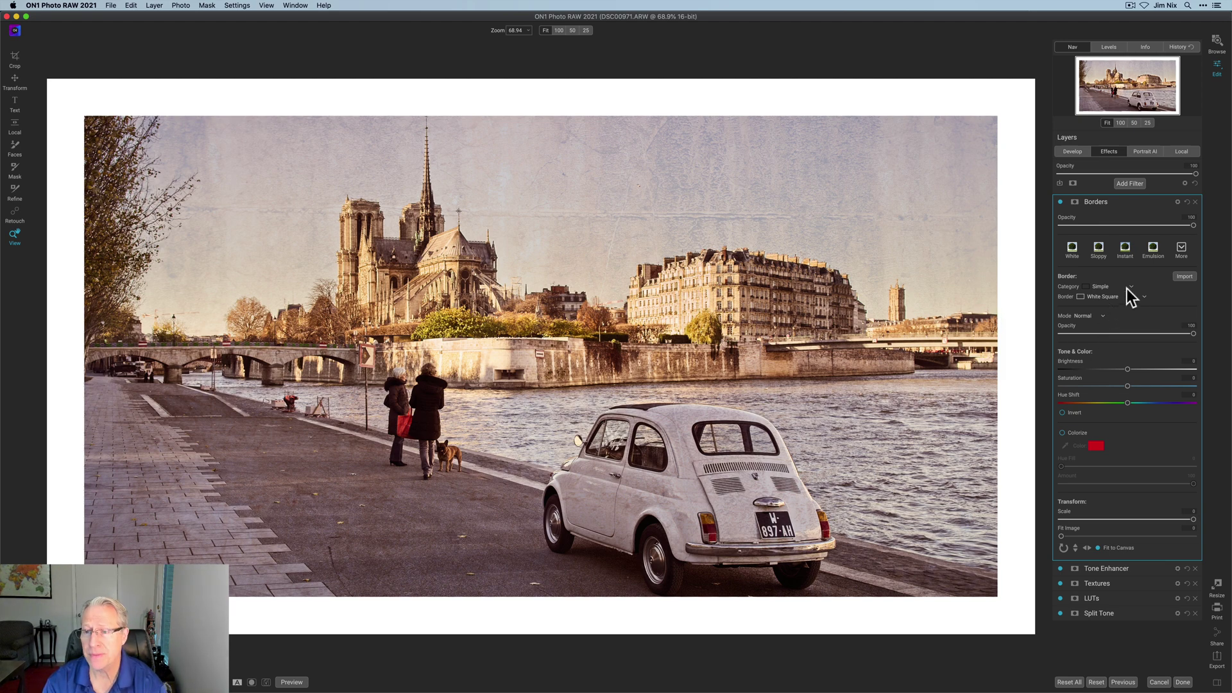
pyautogui.click(1181, 247)
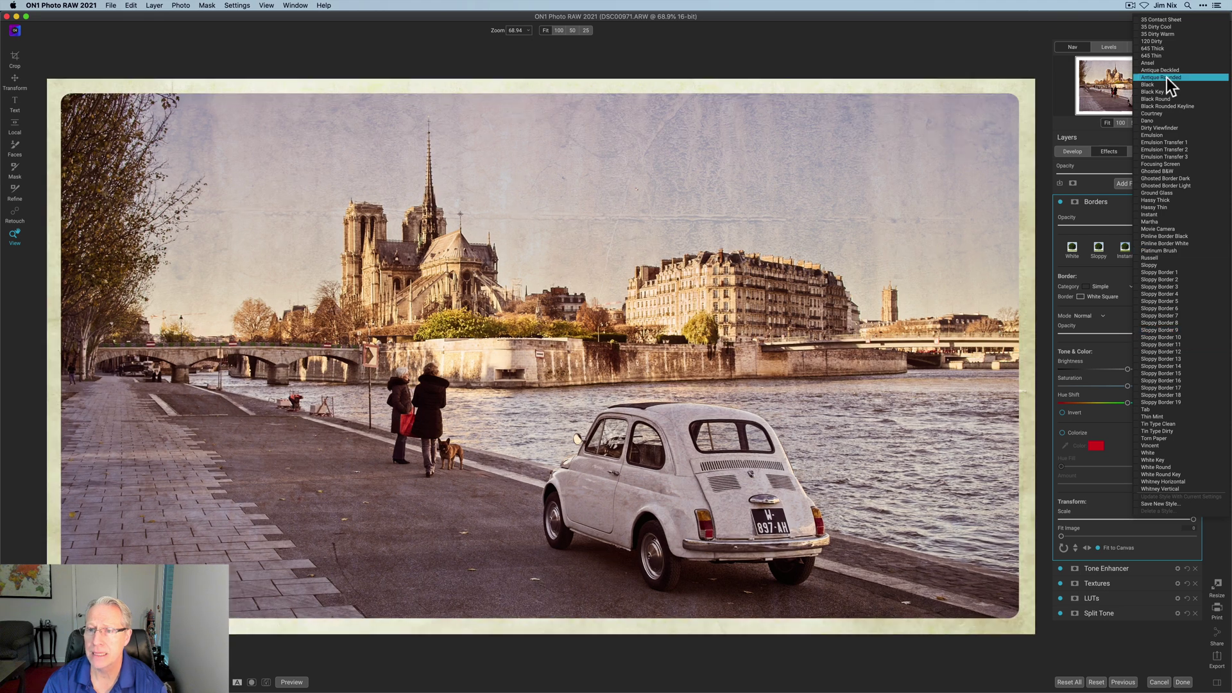
pyautogui.click(1167, 78)
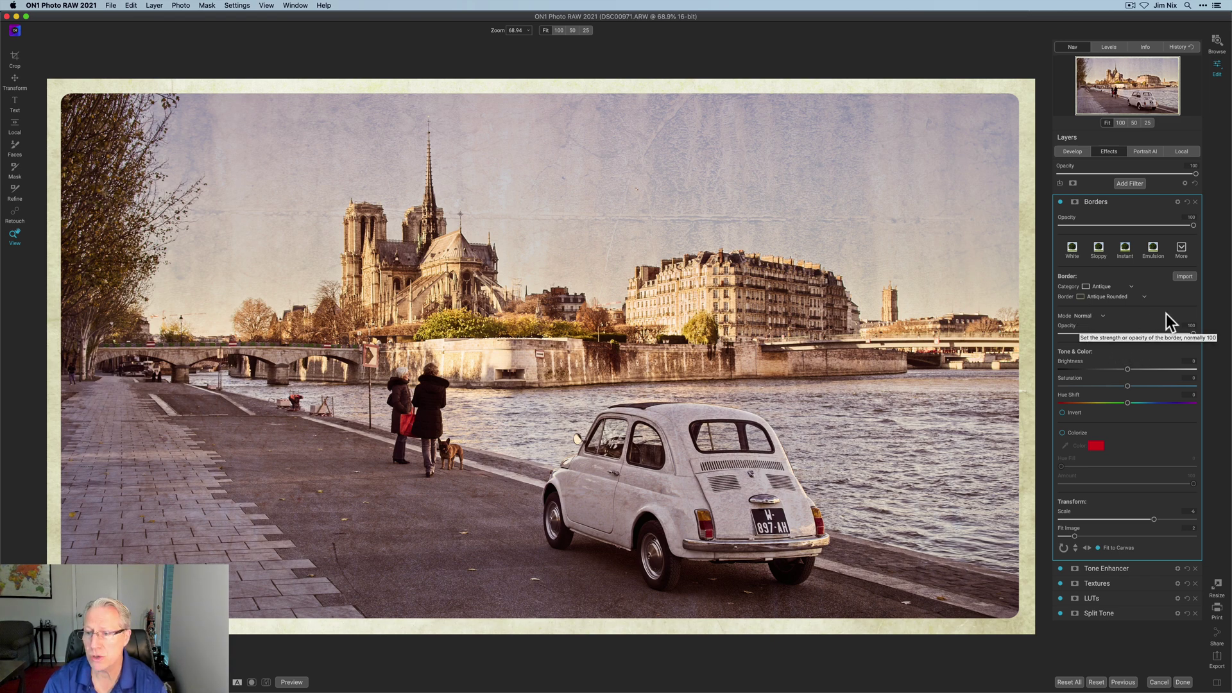
pyautogui.moveTo(1194, 335); pyautogui.dragTo(1181, 335)
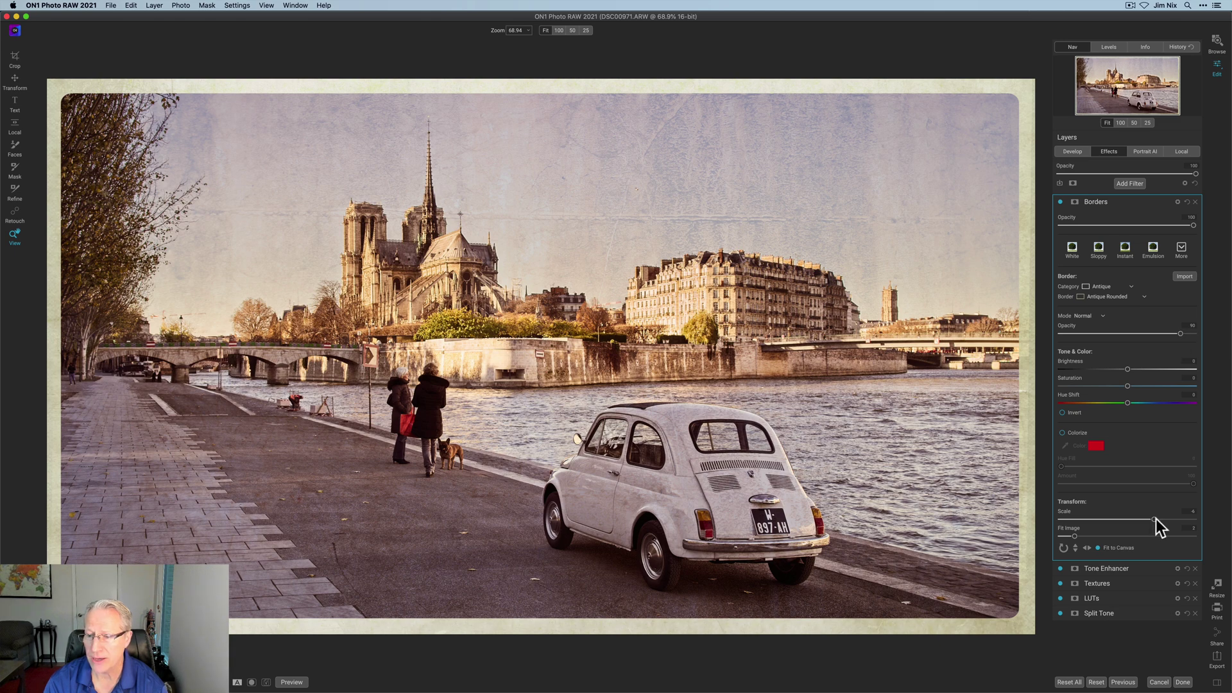
pyautogui.moveTo(1155, 518); pyautogui.dragTo(1149, 519)
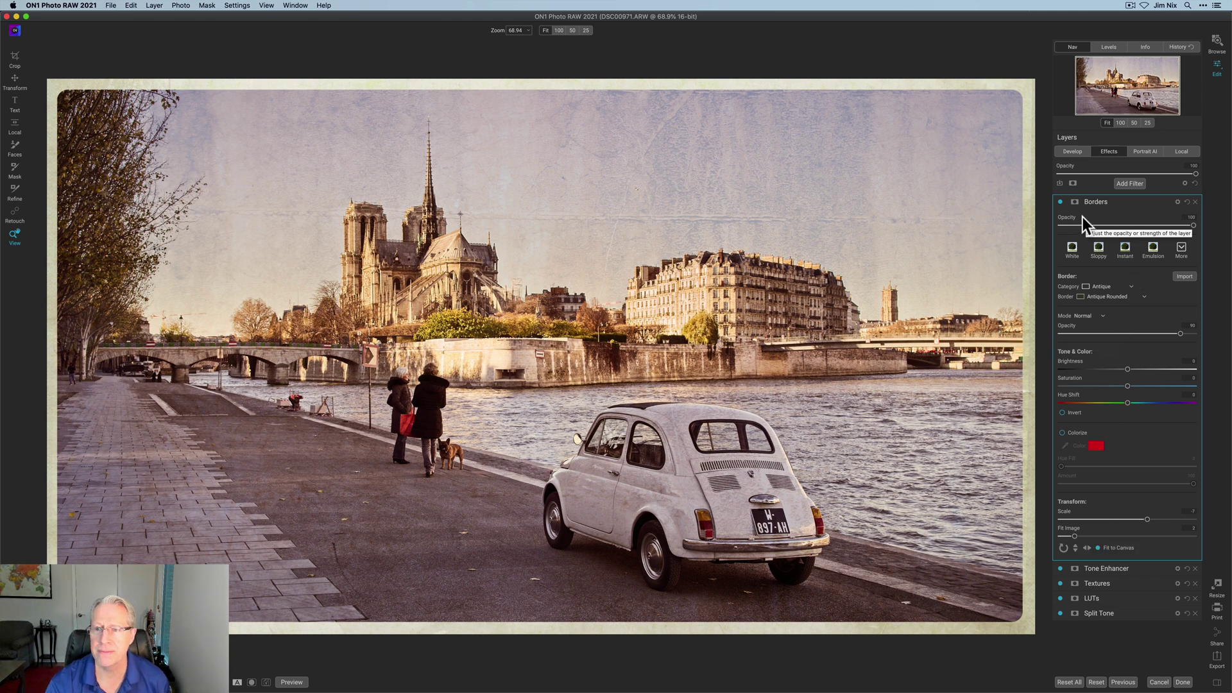
pyautogui.click(1061, 202)
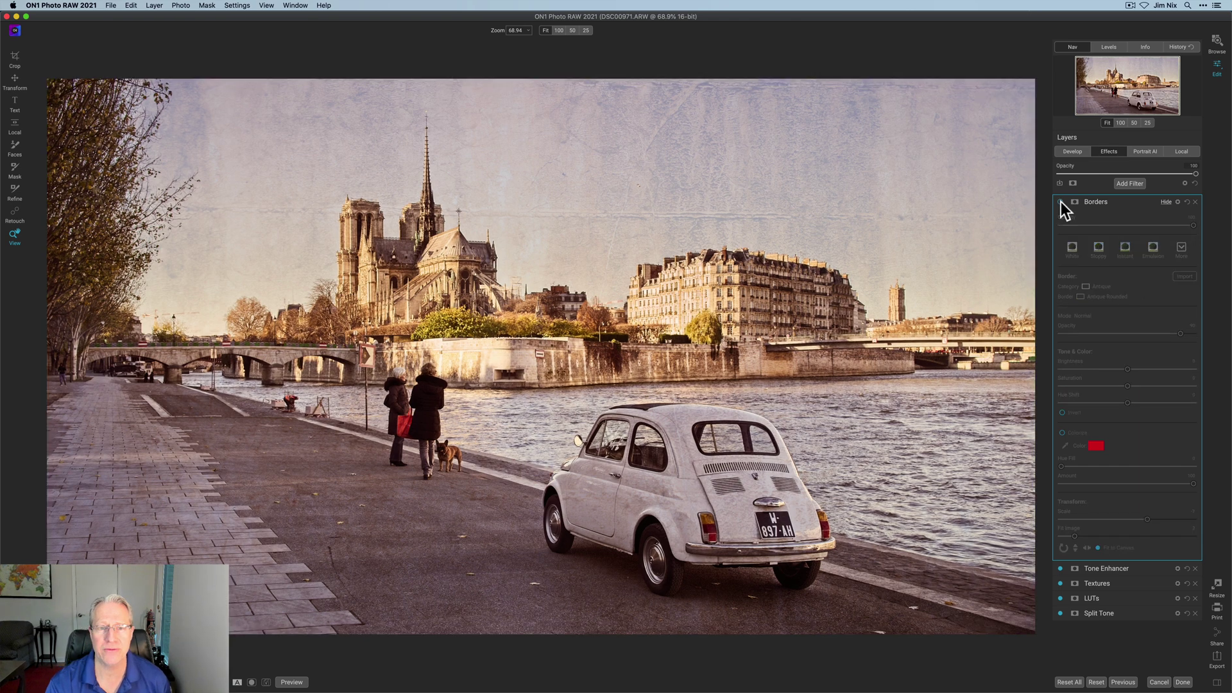
pyautogui.click(1061, 202)
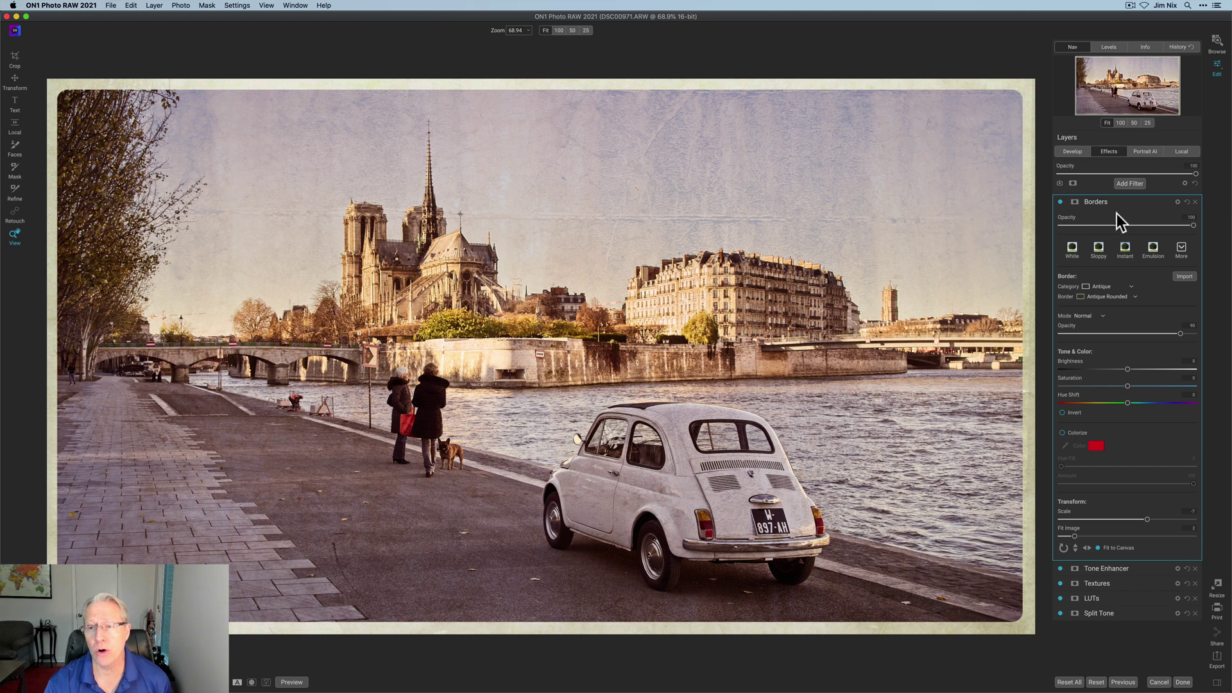
pyautogui.click(1136, 205)
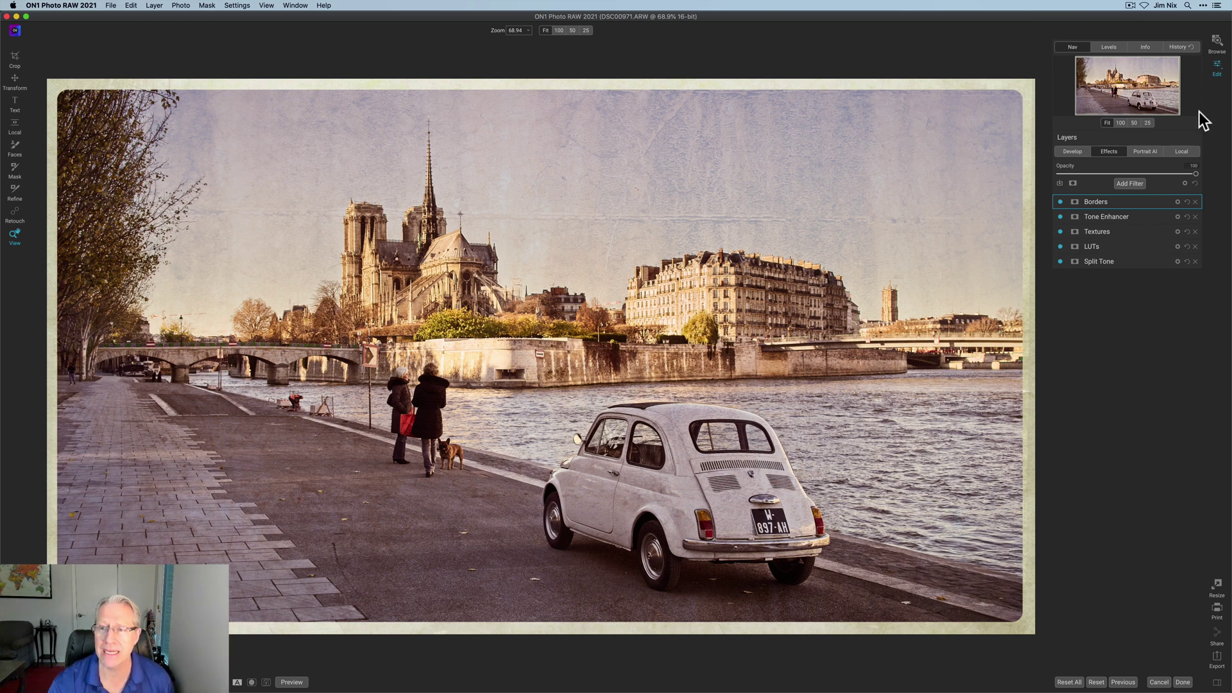
pyautogui.click(1182, 152)
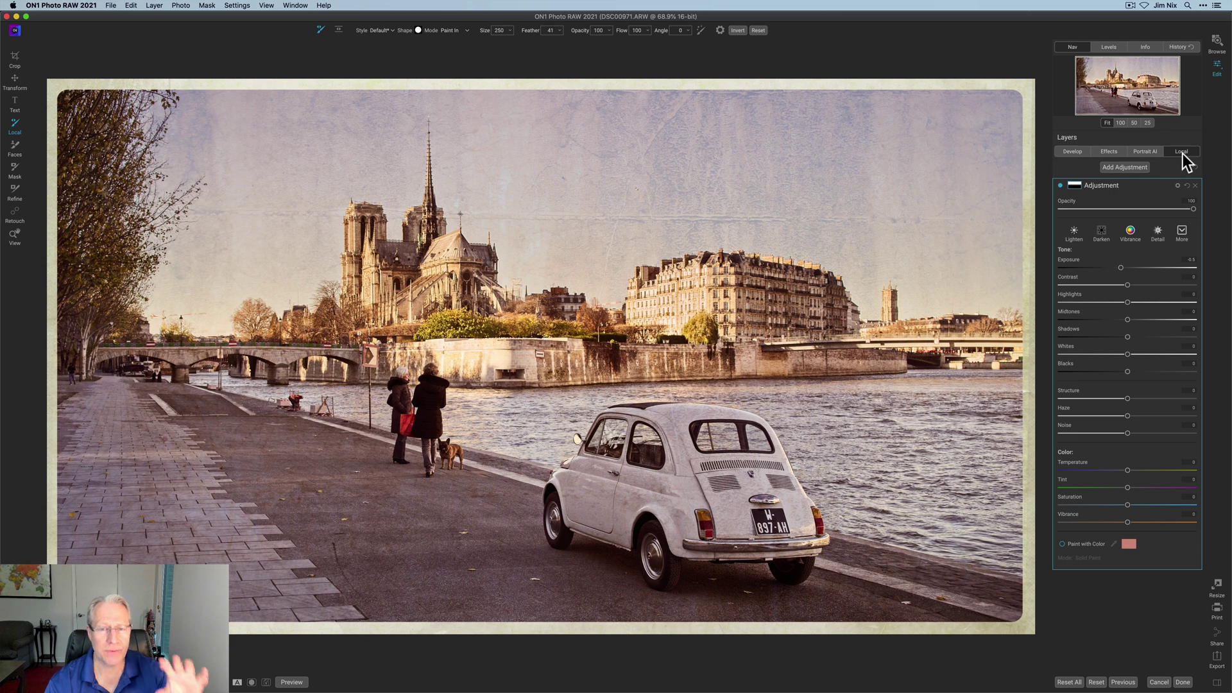
pyautogui.click(1061, 187)
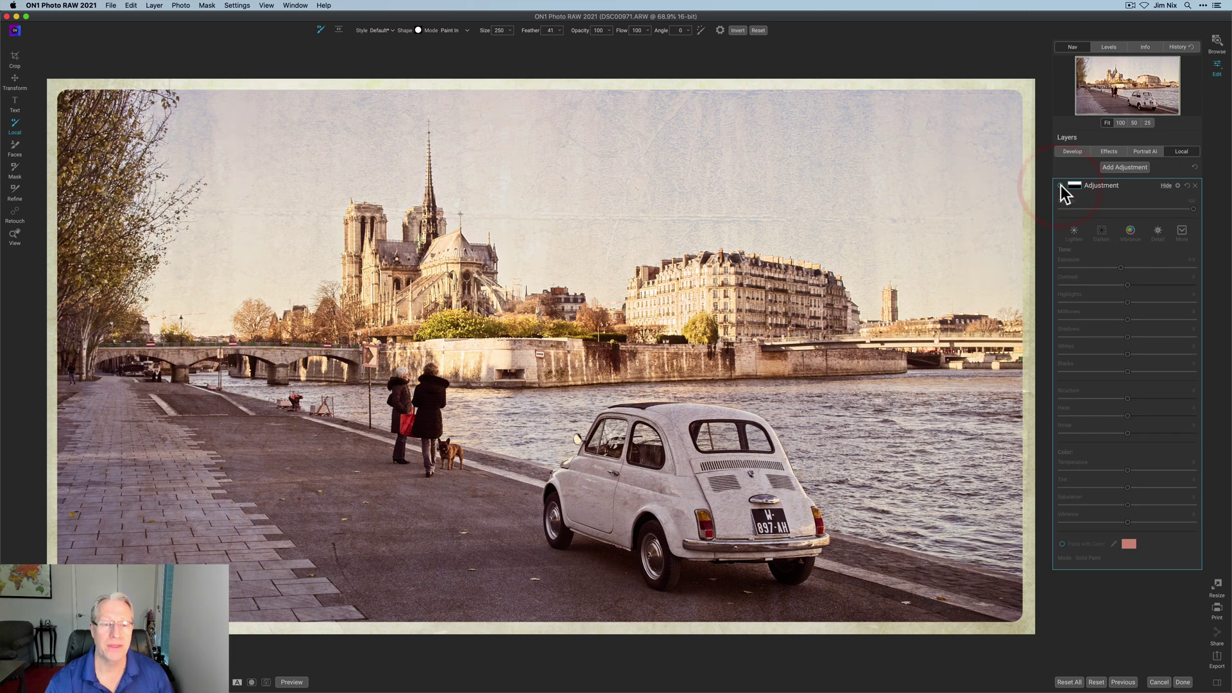
pyautogui.click(1061, 187)
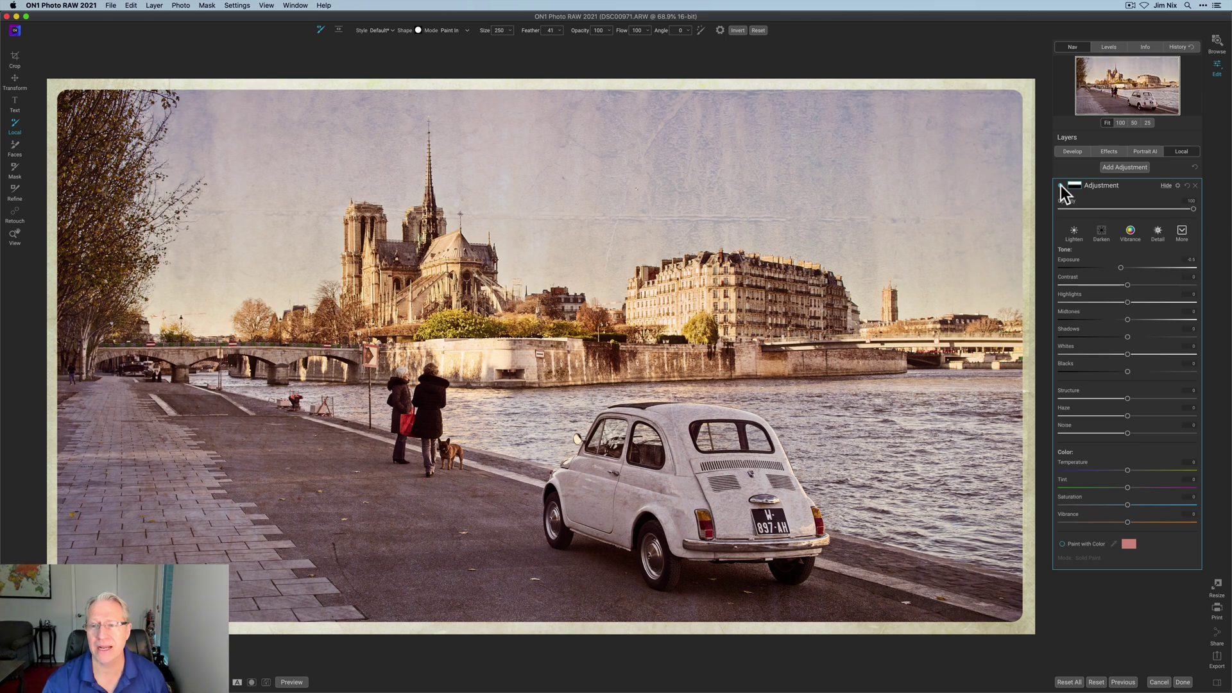
pyautogui.click(1107, 152)
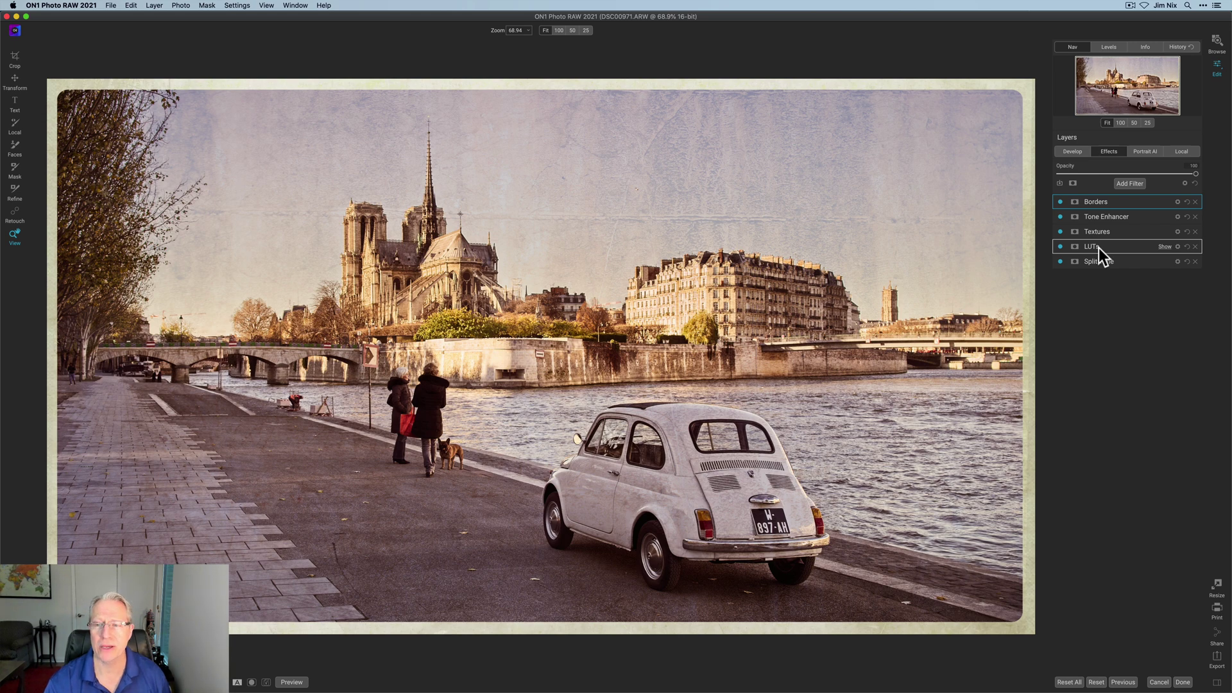
pyautogui.click(1061, 201)
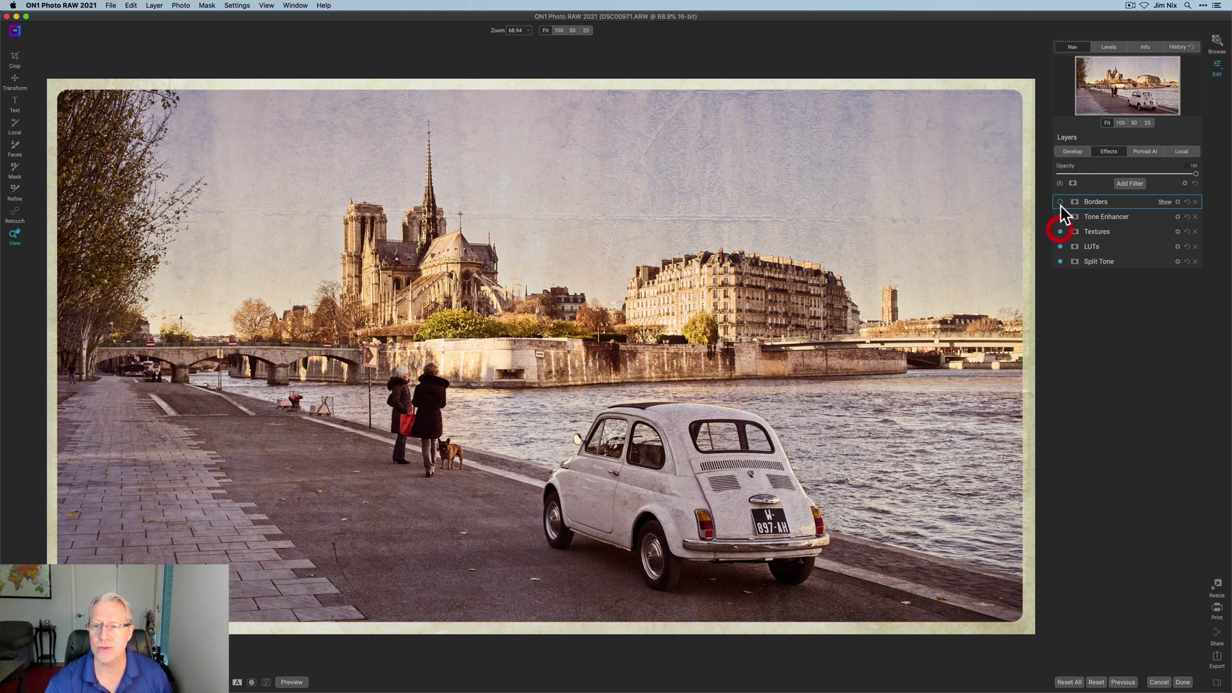
pyautogui.click(1060, 217)
pyautogui.click(1060, 231)
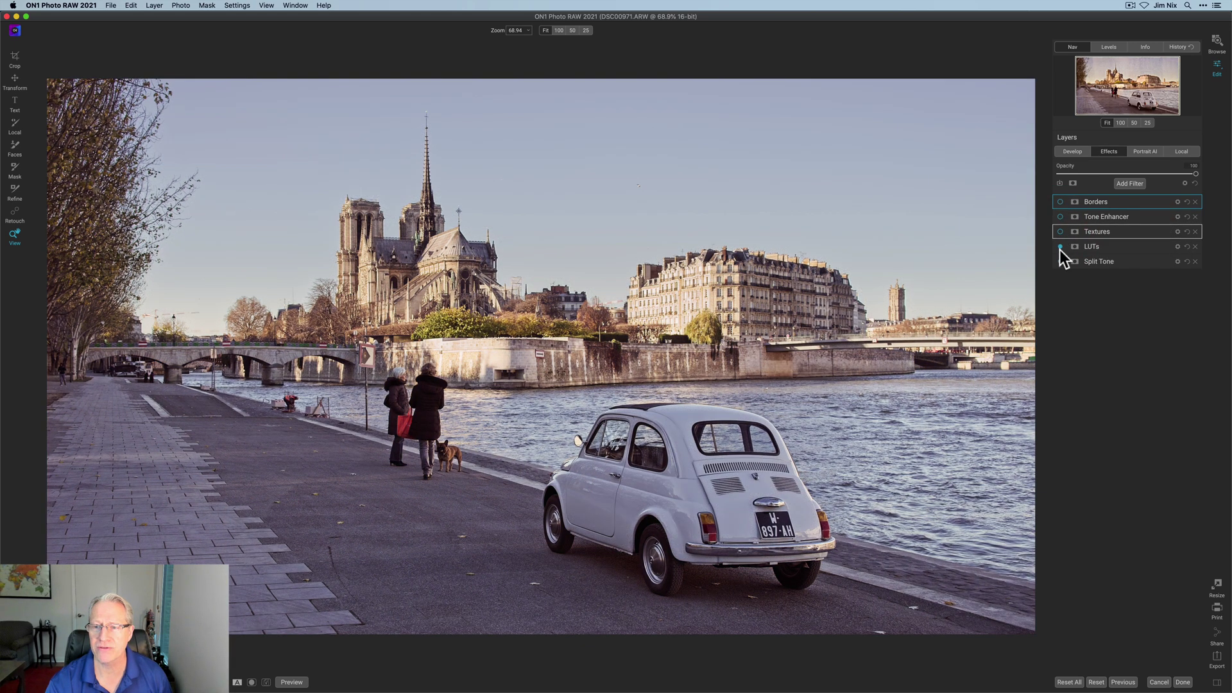
pyautogui.click(1061, 247)
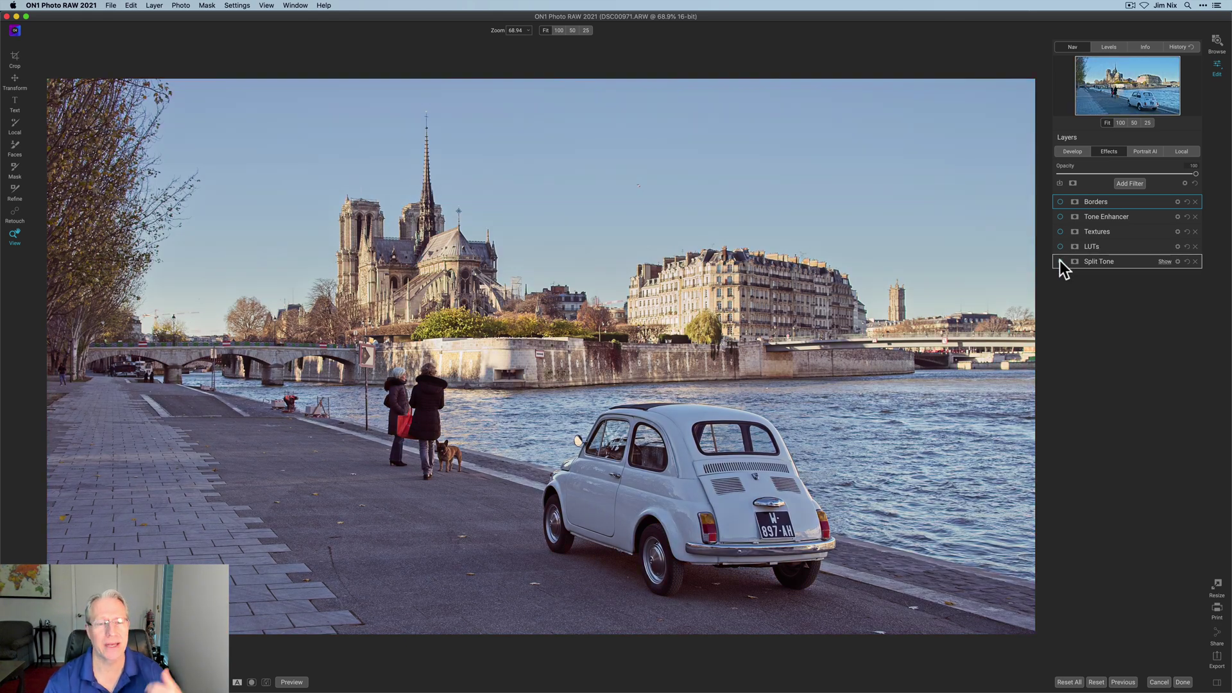
pyautogui.click(1057, 245)
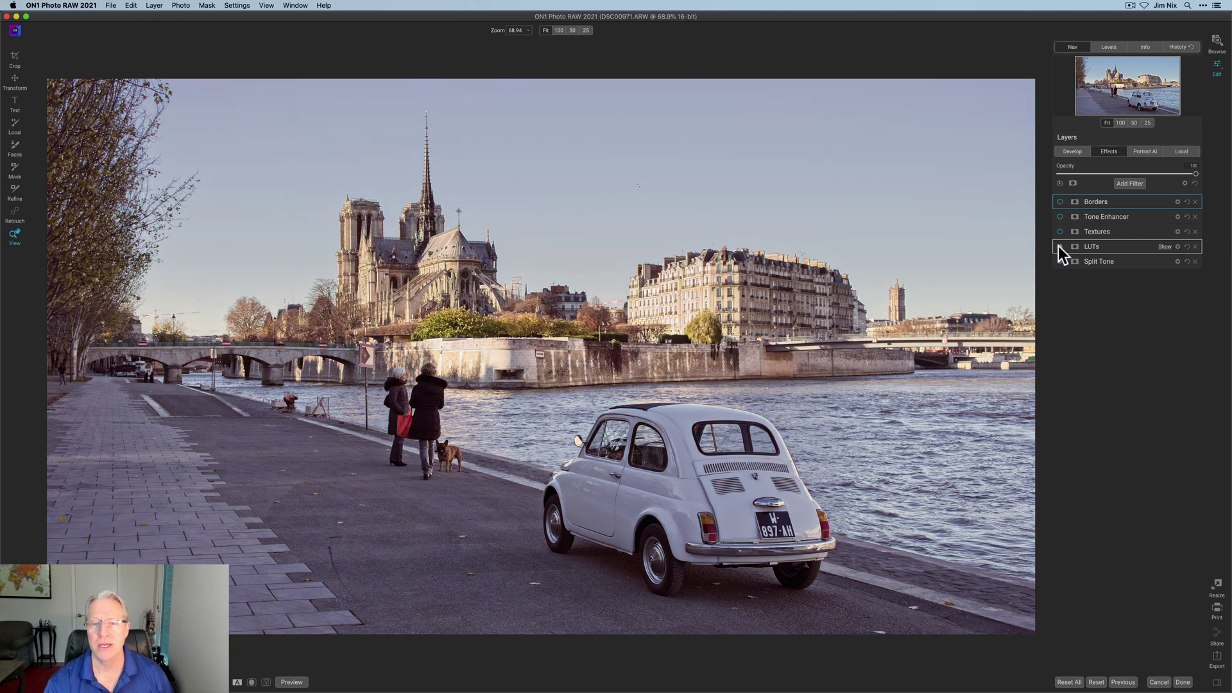
pyautogui.click(1060, 231)
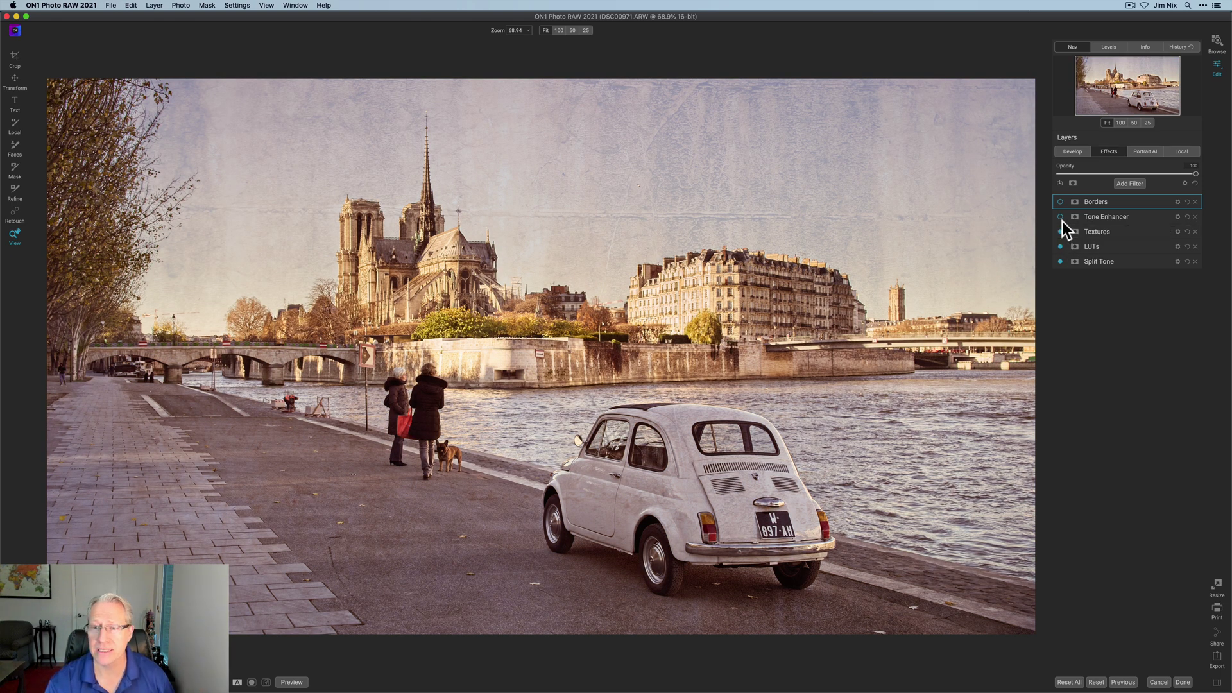
pyautogui.click(1060, 217)
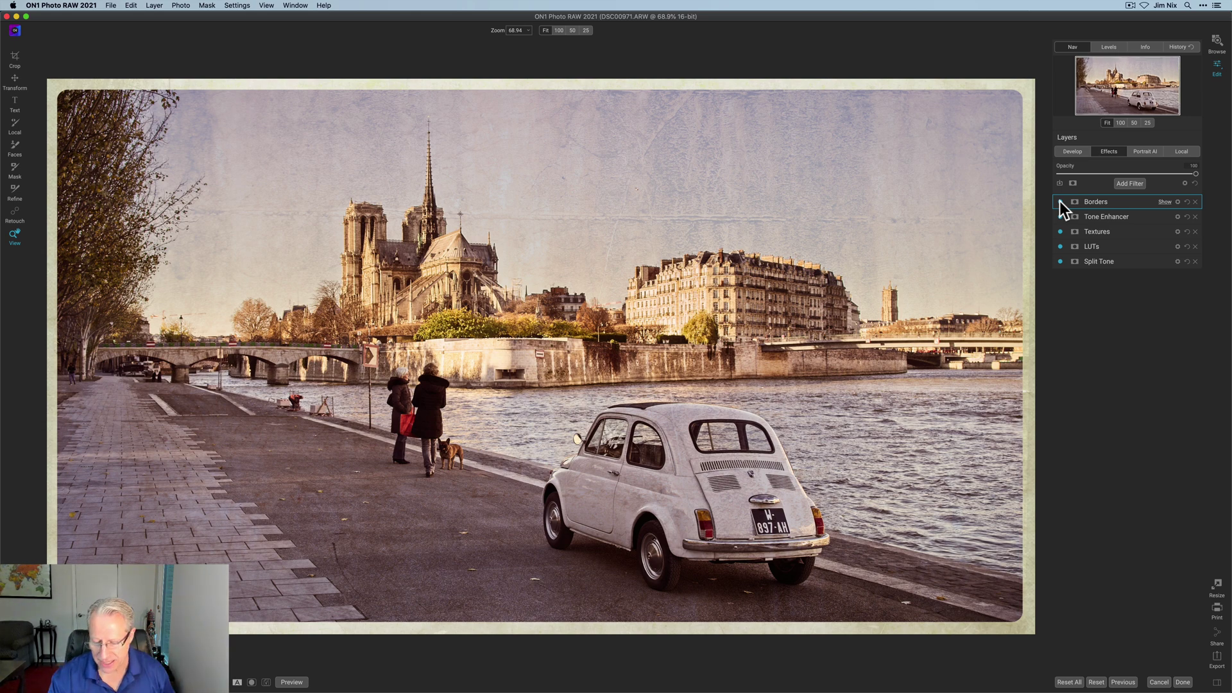
pyautogui.press('p')
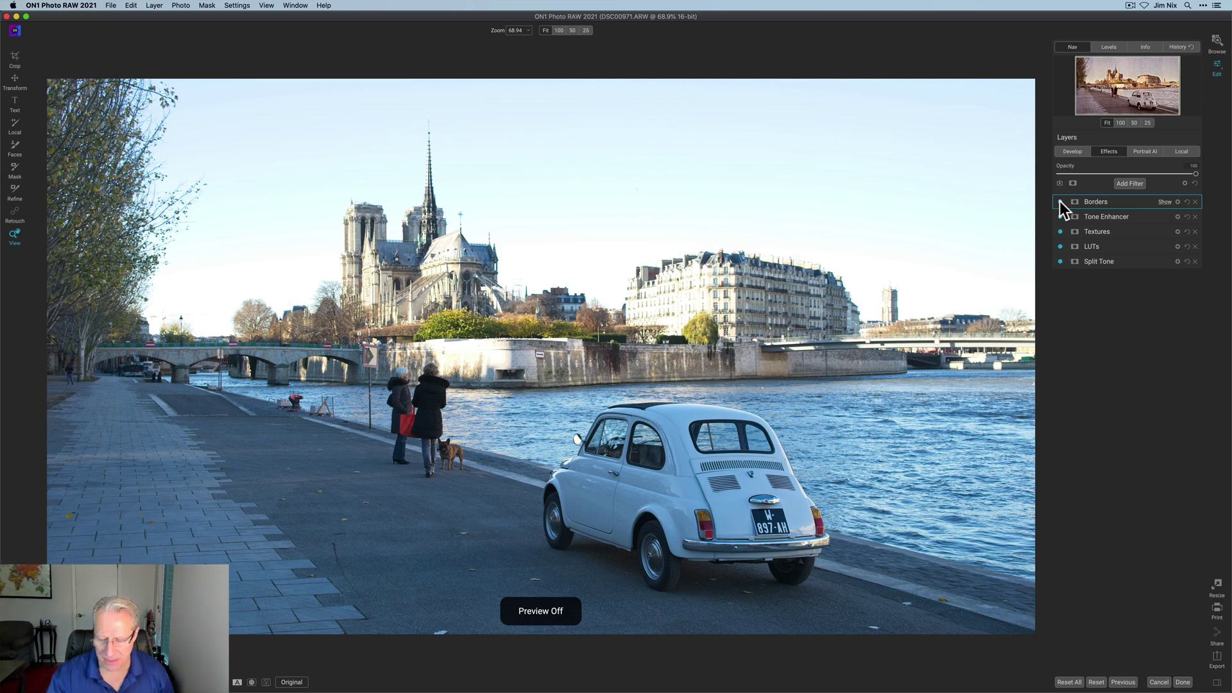
pyautogui.press('\\')
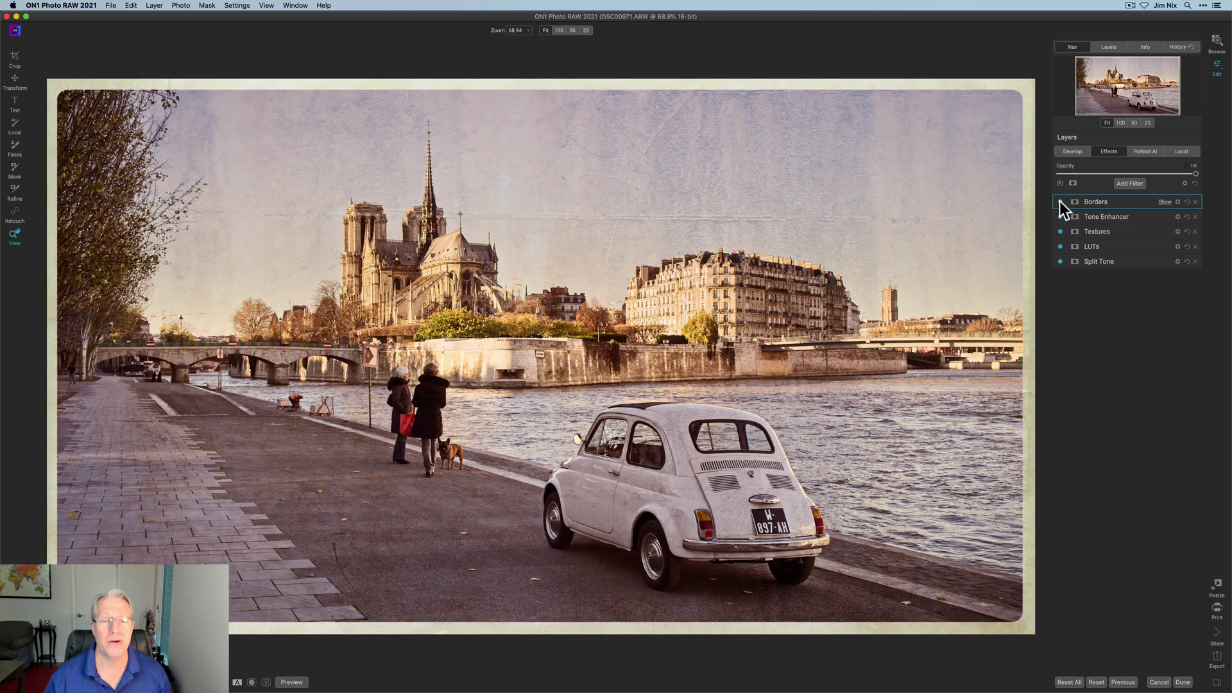